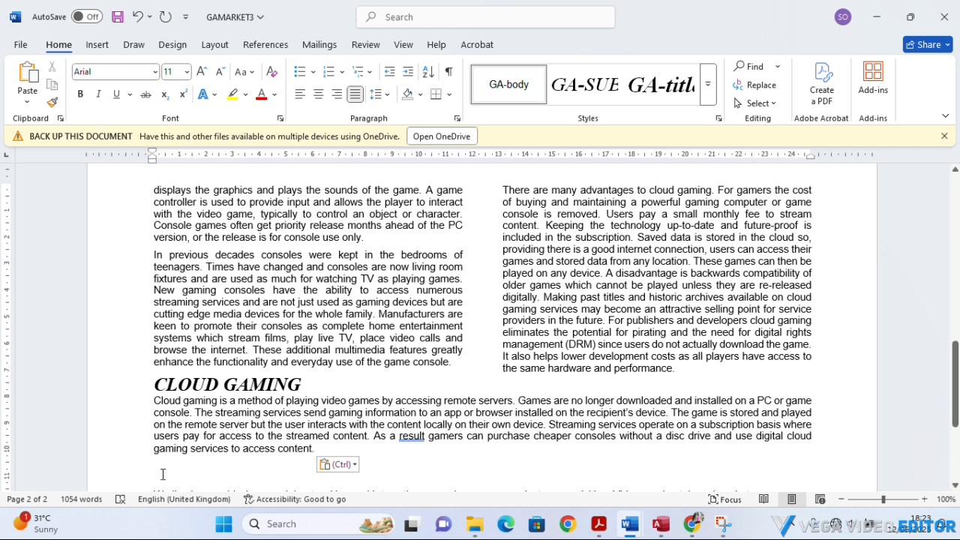
Delete one extra blank line between the moved "Cloud gaming is a method" paragraph and the "We live in a world" paragraph.
key("BackSpace")
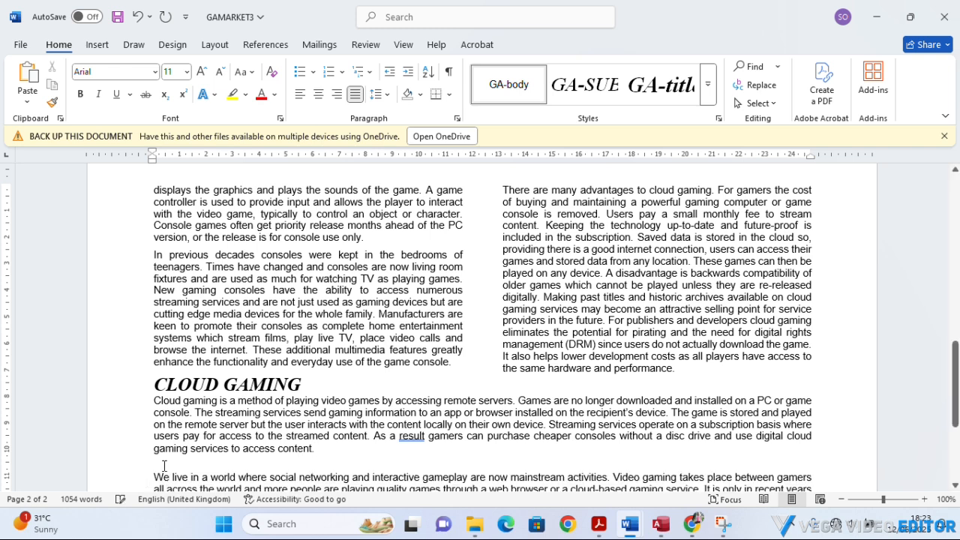
left_click(164, 466)
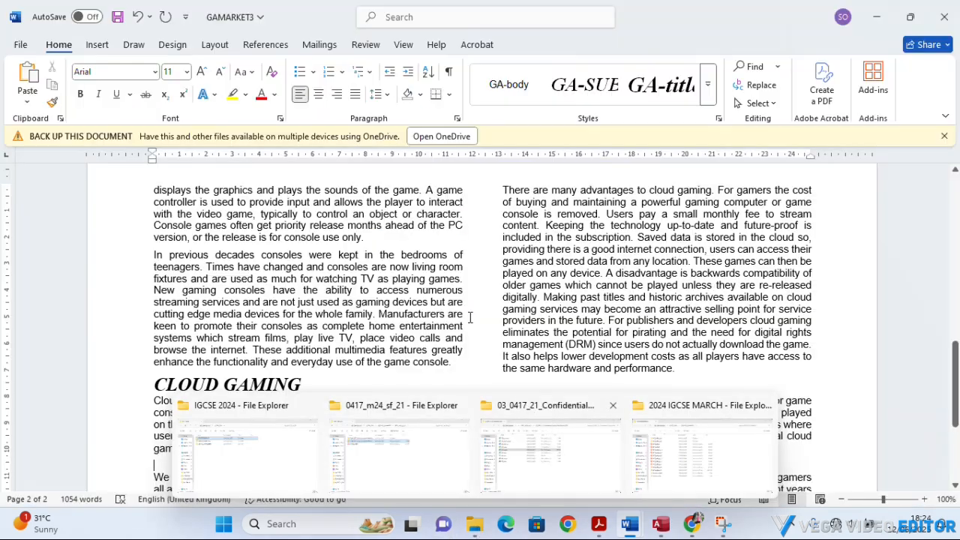
scroll(450, 308, "down", 3)
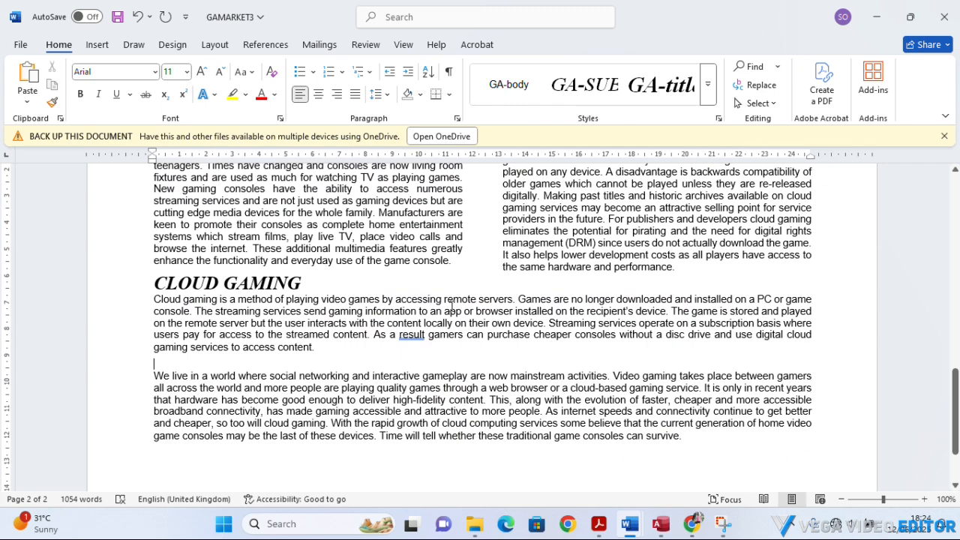
scroll(451, 308, "up", 1)
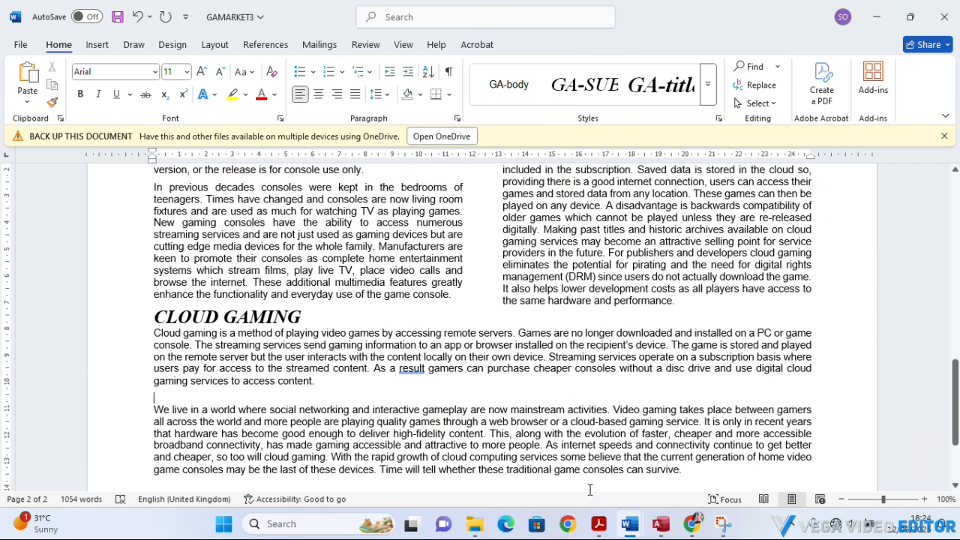
Switch to the question paper 0417_m24_qp_21.pdf in Acrobat and highlight the remaining text of task 7's instructions.
left_click(599, 524)
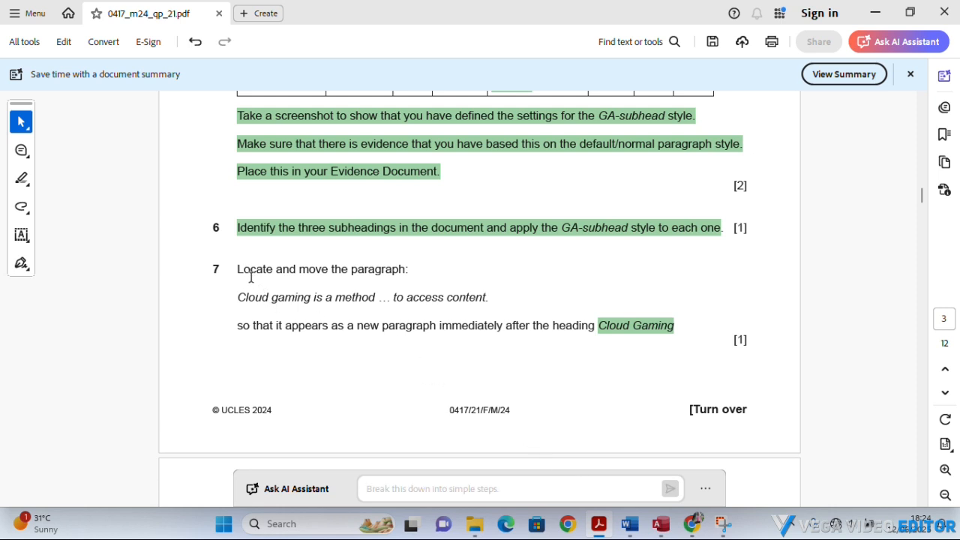
left_click_drag(239, 268, 595, 321)
right_click(568, 324)
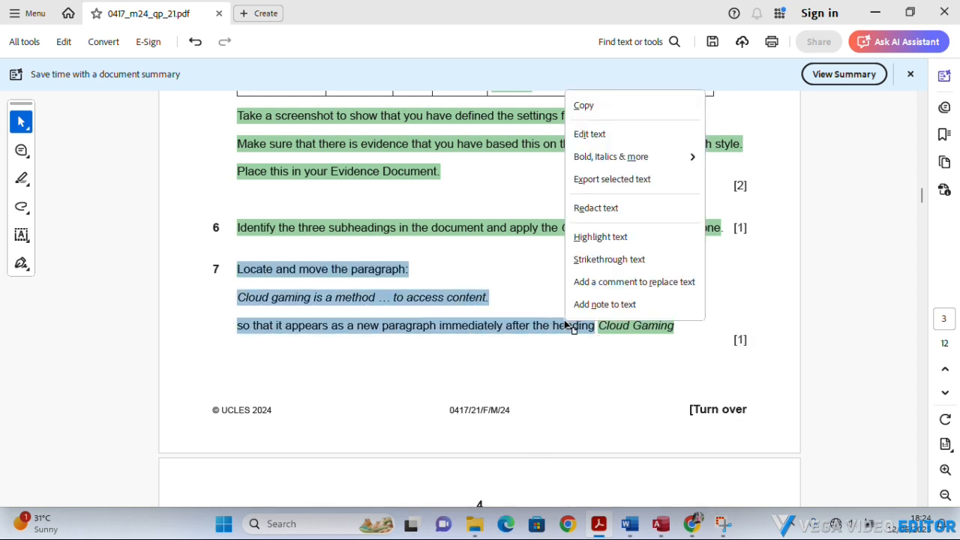
left_click(600, 237)
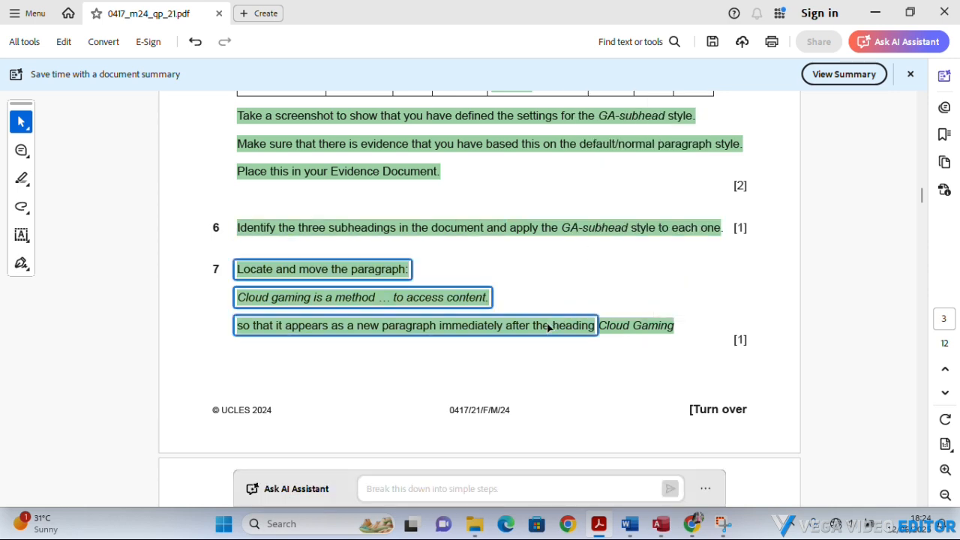
Read task 8 in the question paper, switch back to GAMARKET3 in Word and insert an empty paragraph before "There are many advantages".
scroll(547, 327, "down", 1)
scroll(547, 328, "down", 5)
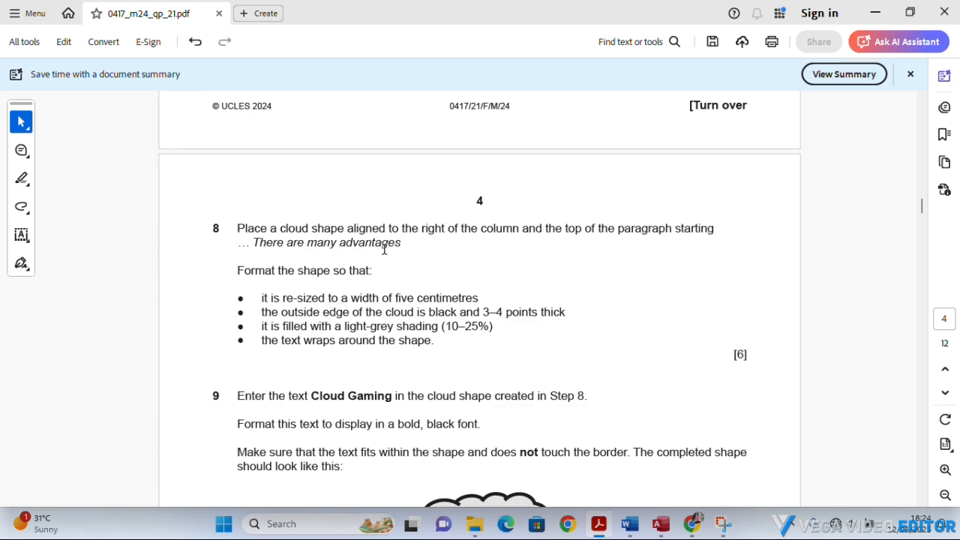
mouse_move(629, 530)
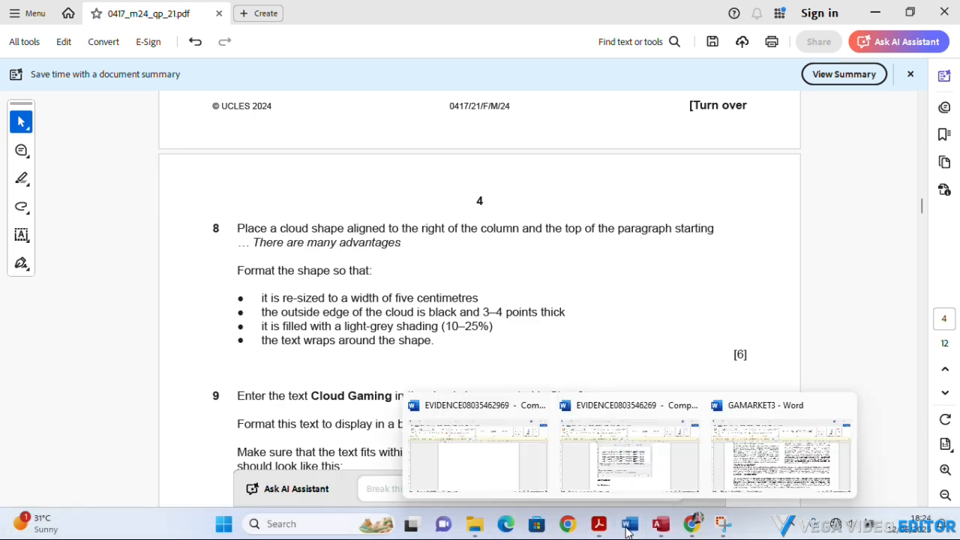
left_click(729, 469)
scroll(666, 417, "up", 2)
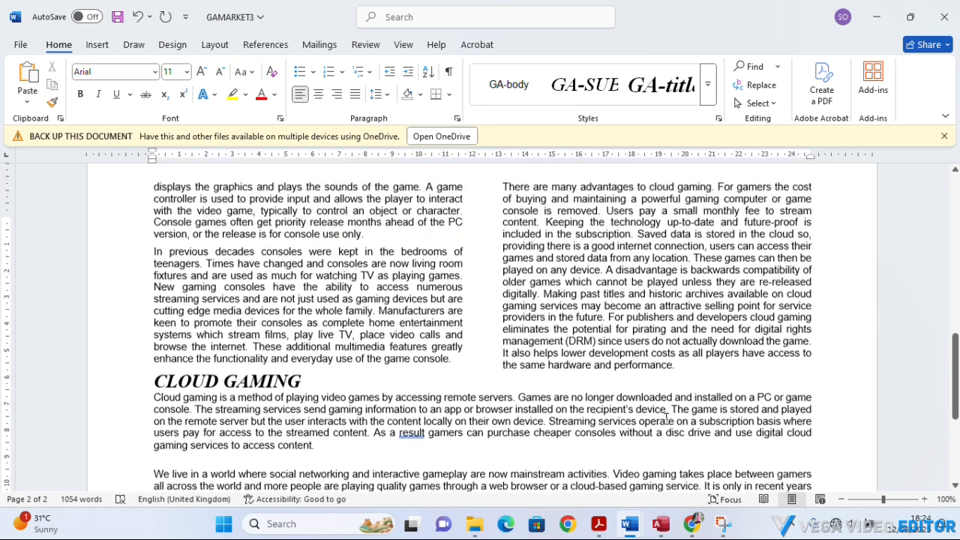
scroll(666, 417, "up", 3)
scroll(636, 379, "up", 1)
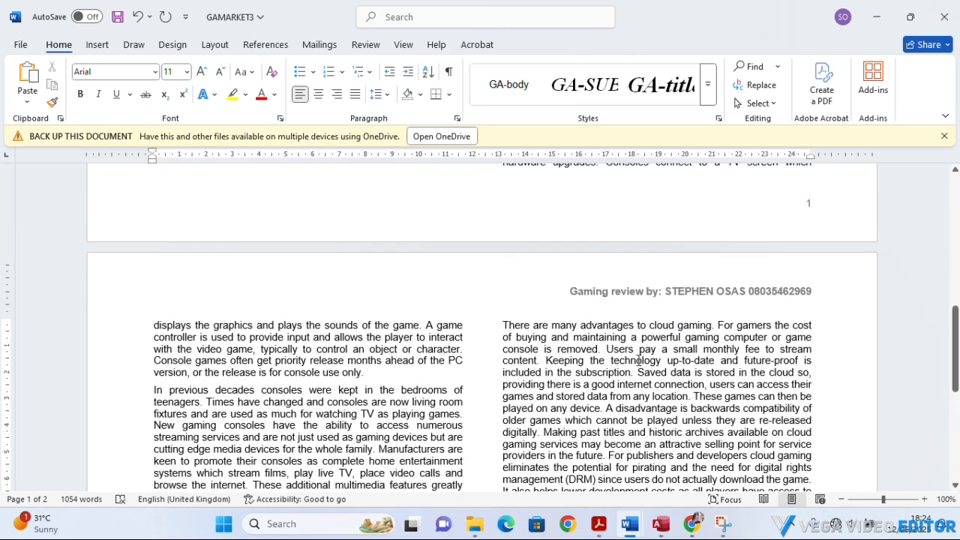
left_click(503, 327)
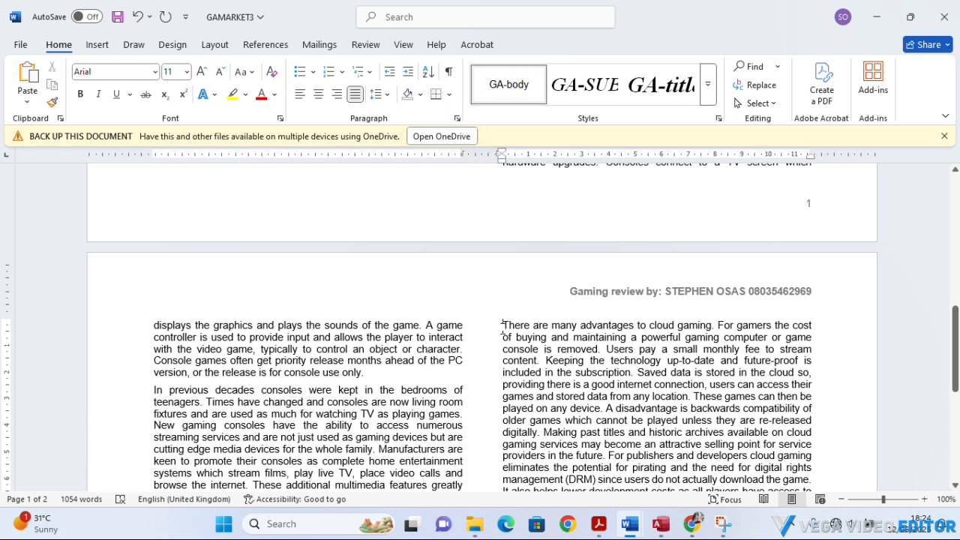
key("Return")
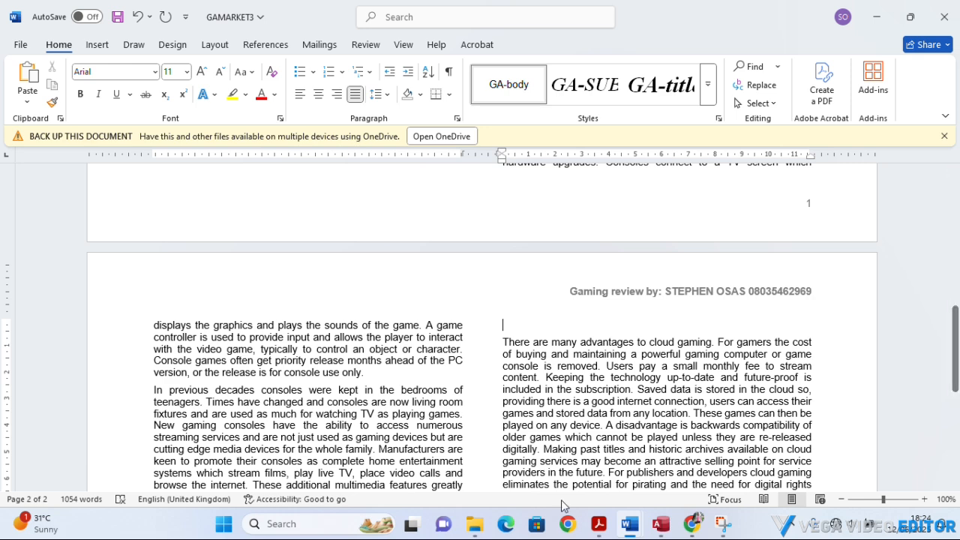
Recheck task 8 in Acrobat and, back in Word, draw a cloud shape about 5.66 cm wide and 2.78 cm high over the "There are many advantages" paragraph.
left_click(599, 525)
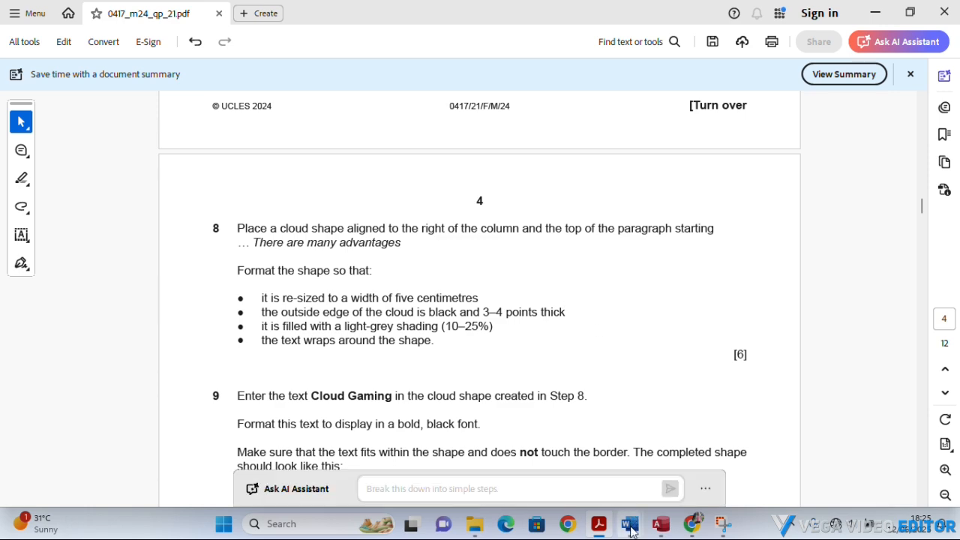
left_click(750, 471)
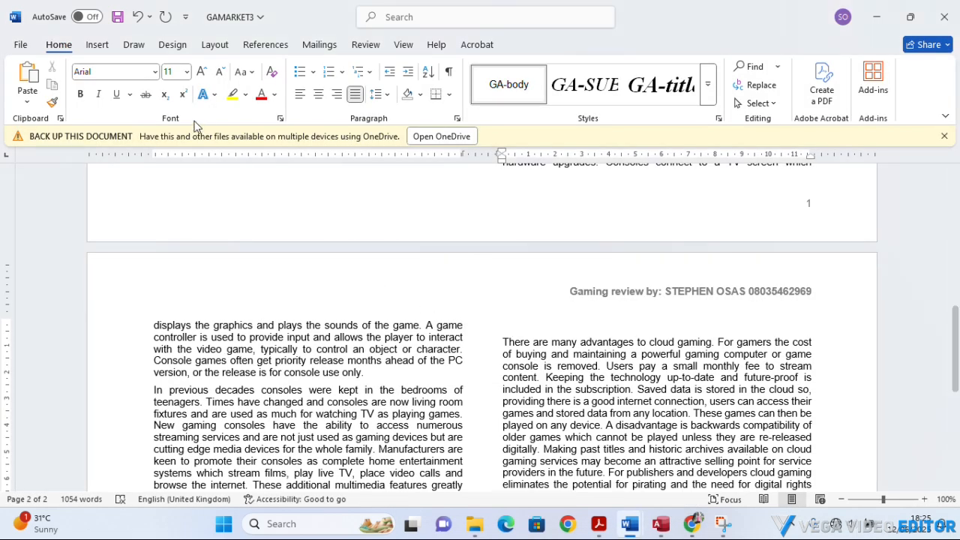
left_click(96, 44)
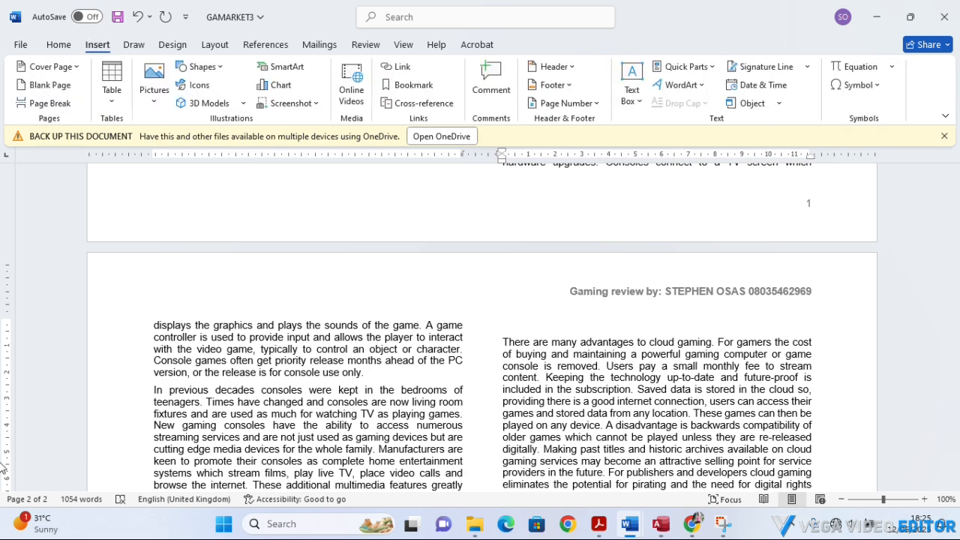
left_click(226, 71)
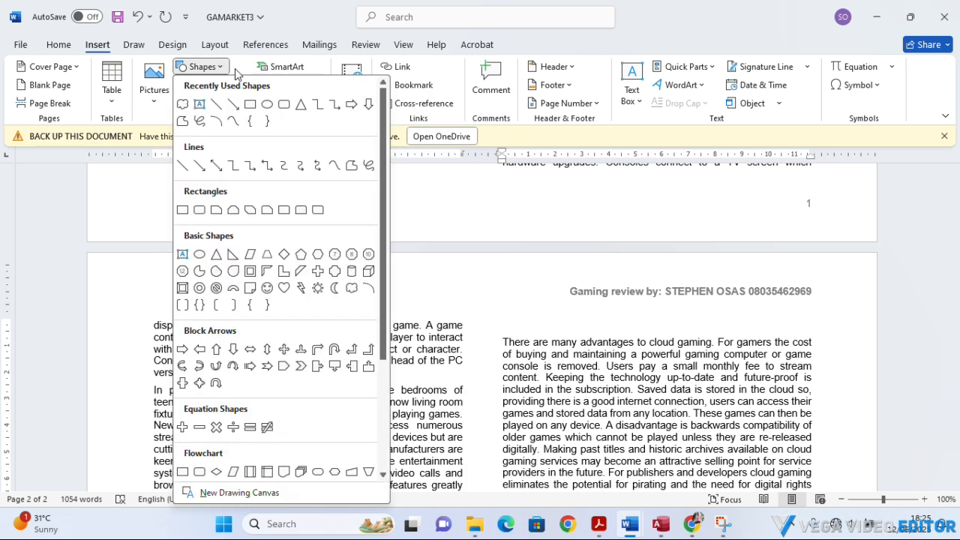
left_click(353, 291)
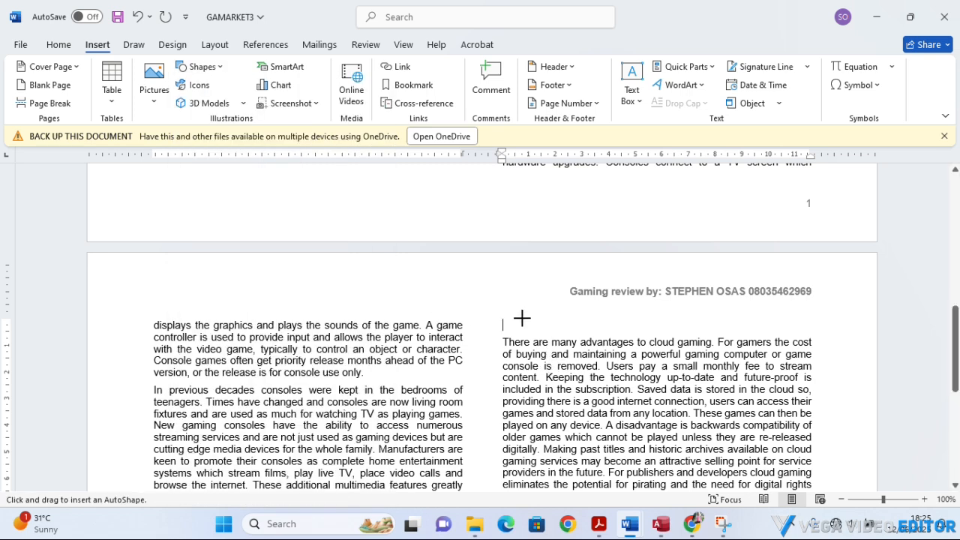
left_click_drag(519, 318, 670, 393)
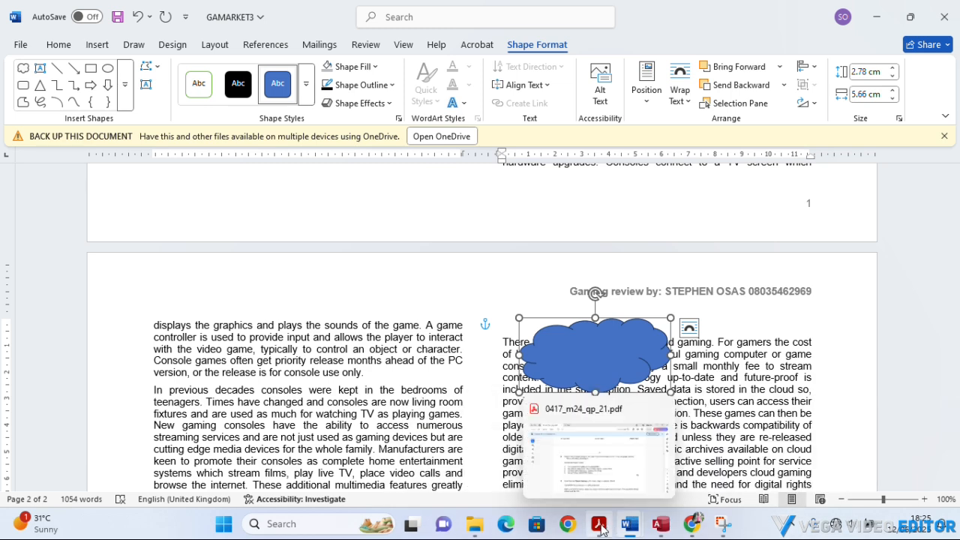
left_click(601, 527)
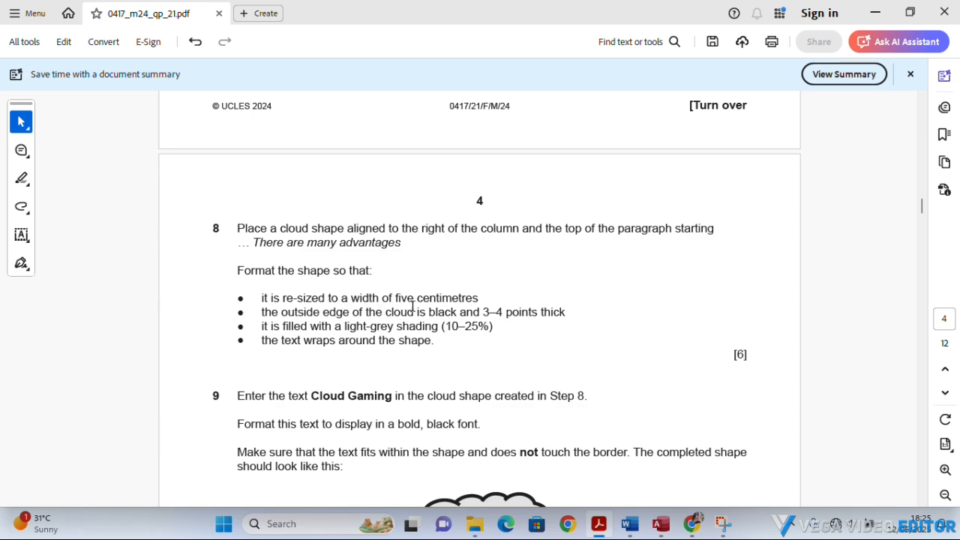
left_click(600, 535)
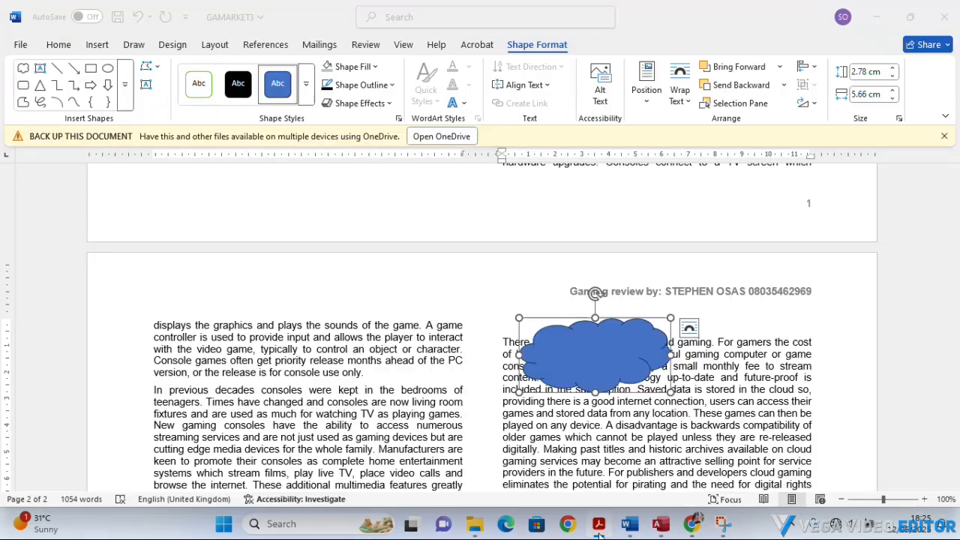
right_click(608, 361)
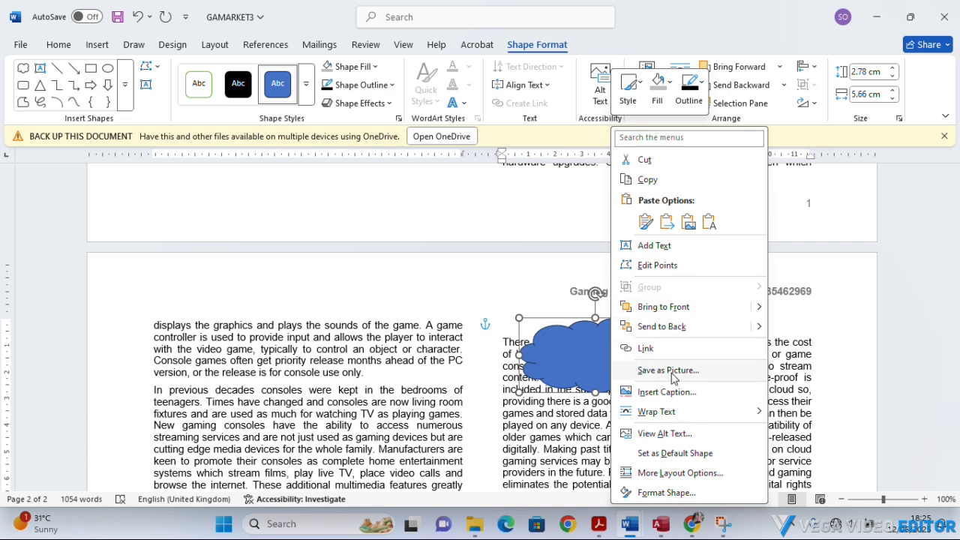
left_click(649, 494)
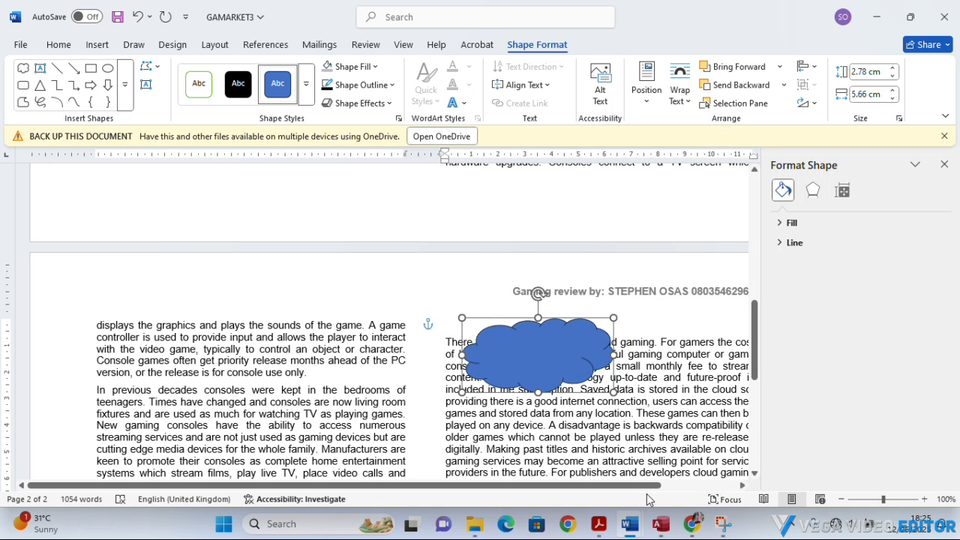
left_click(943, 165)
right_click(624, 363)
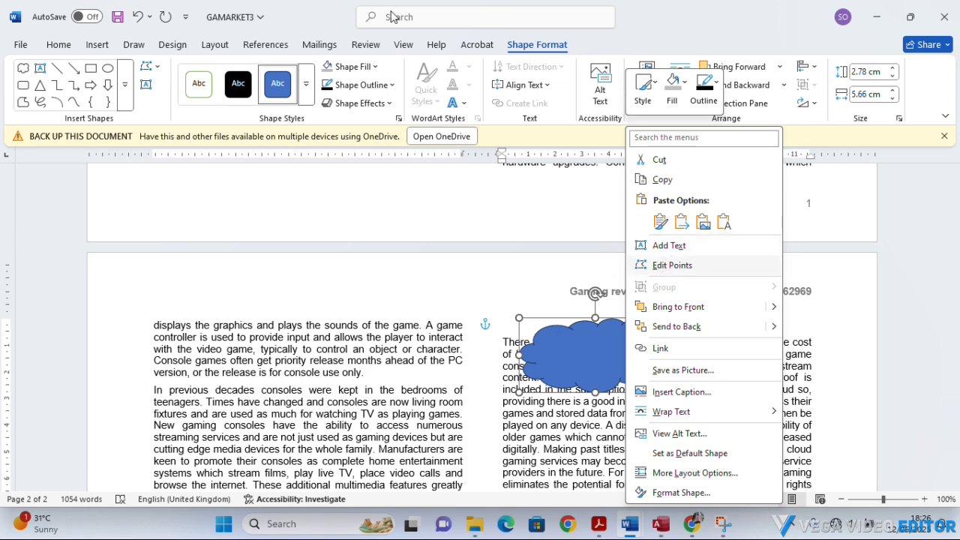
left_click(410, 28)
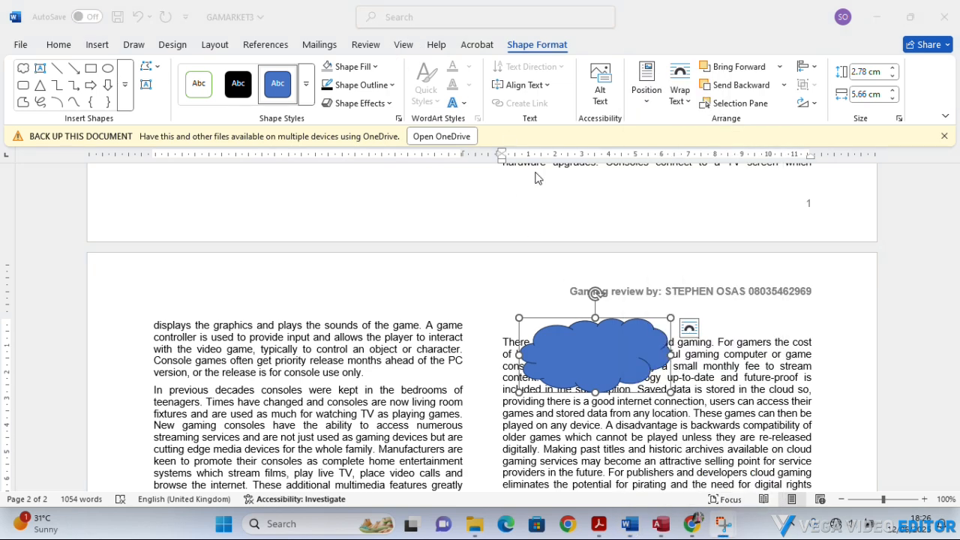
left_click(590, 351)
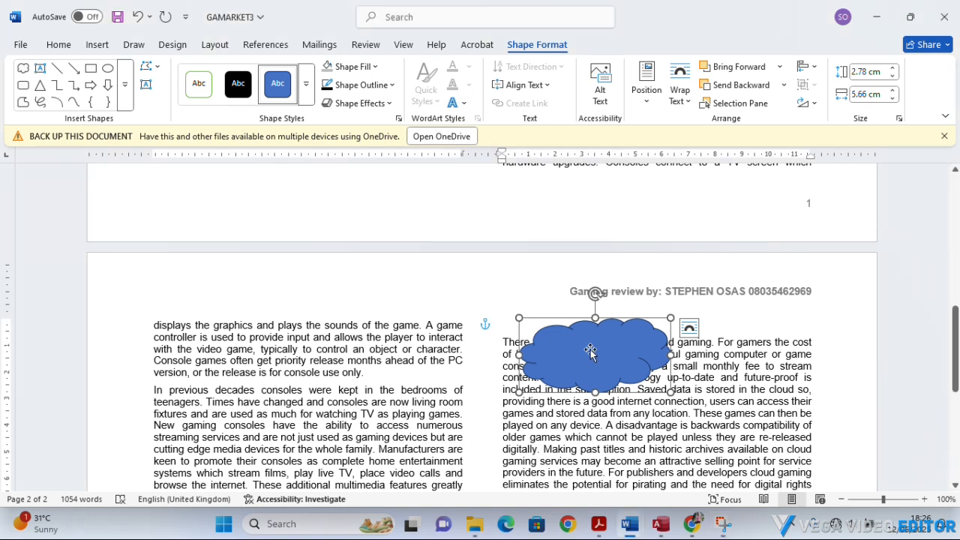
Open the cloud shape's size layout options and recheck the required width in task 8 of 0417_m24_qp_21.pdf in Acrobat before returning to Word.
right_click(590, 351)
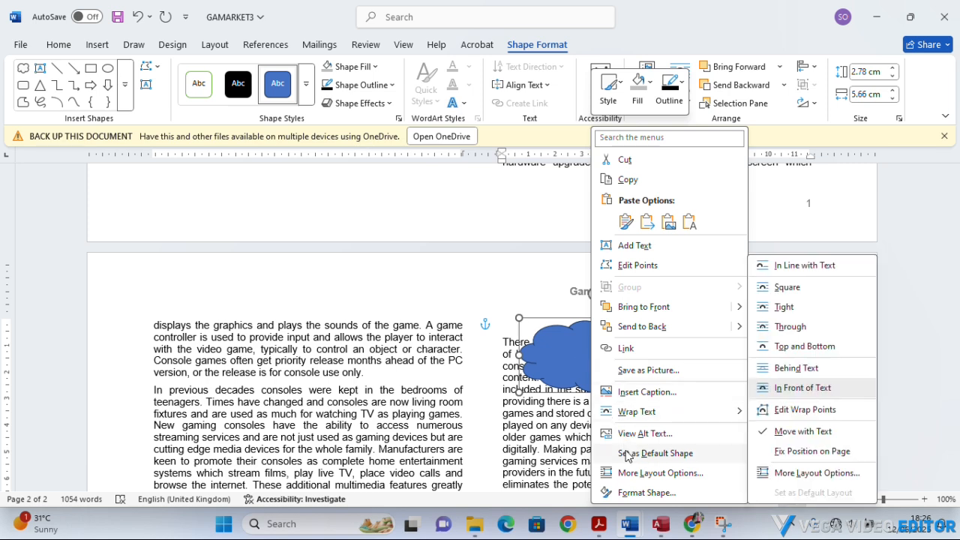
left_click(628, 472)
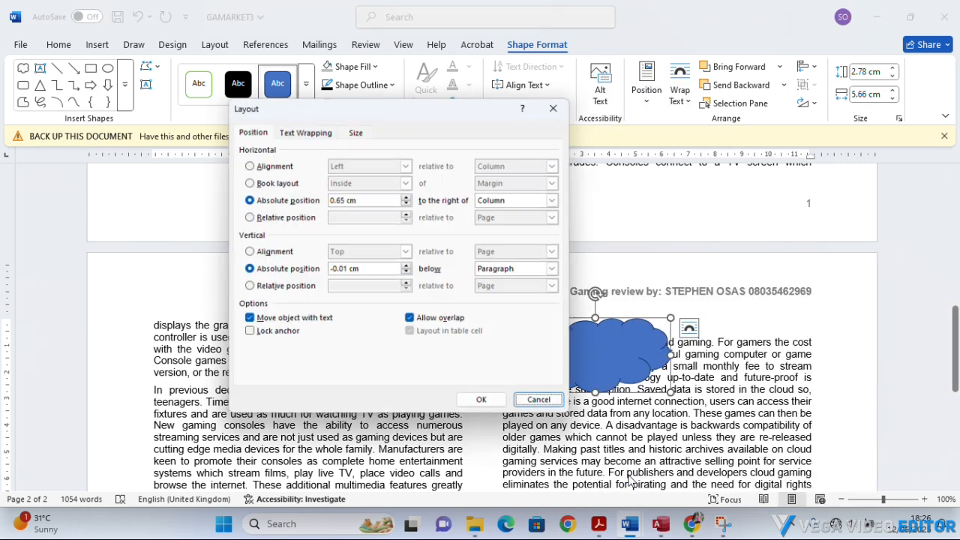
left_click_drag(443, 122, 328, 132)
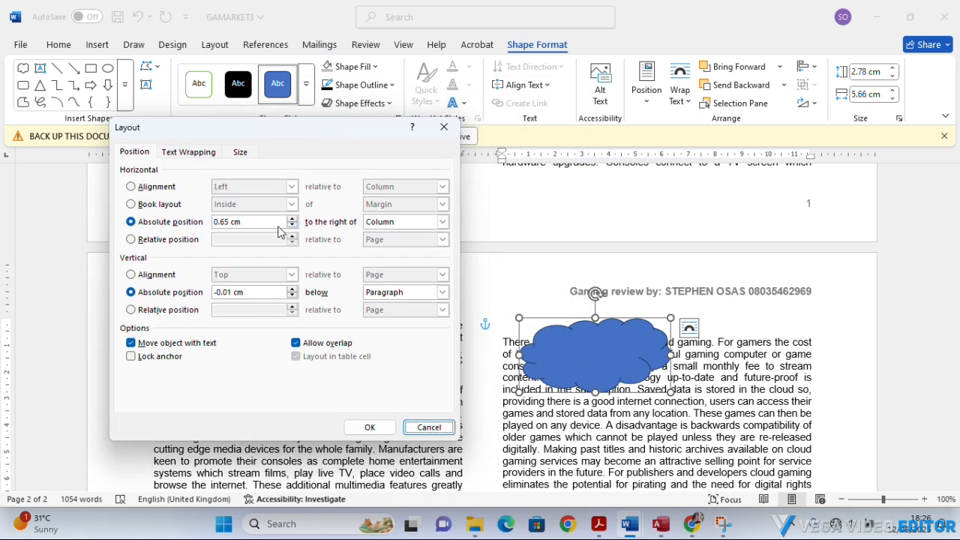
left_click(241, 153)
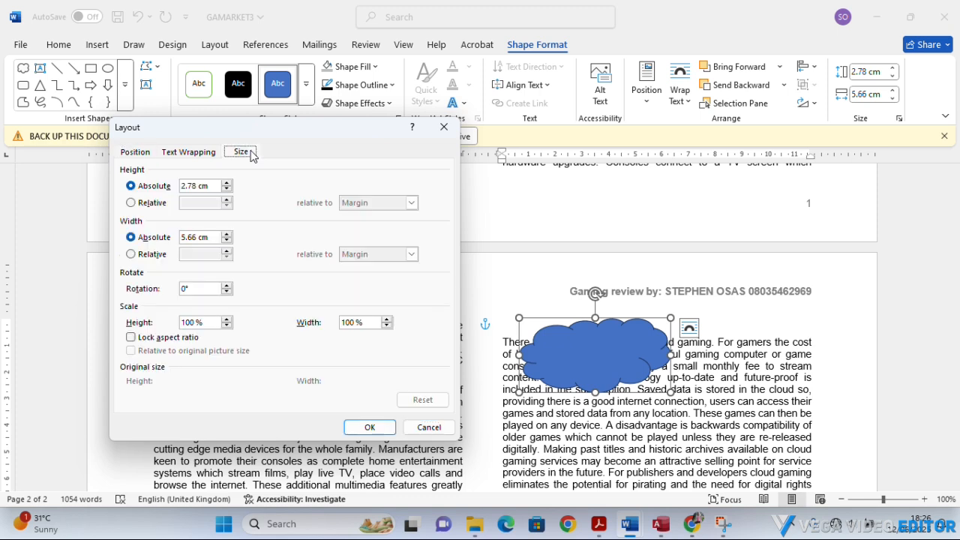
left_click(598, 523)
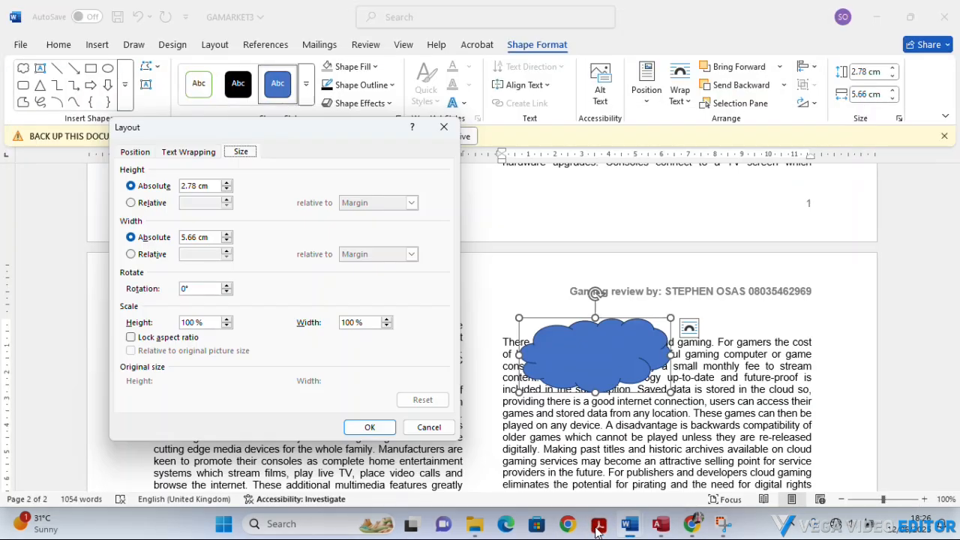
left_click(630, 523)
left_click(599, 523)
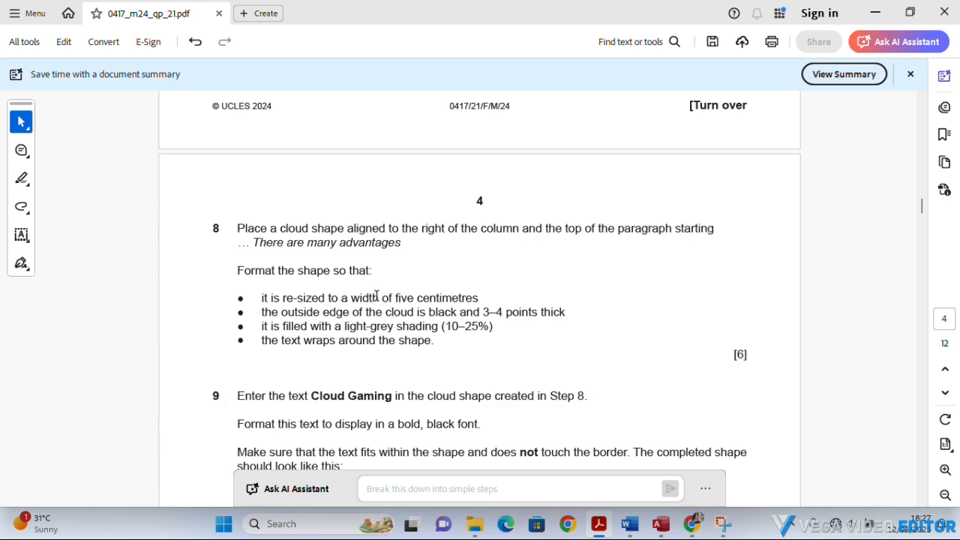
left_click(629, 523)
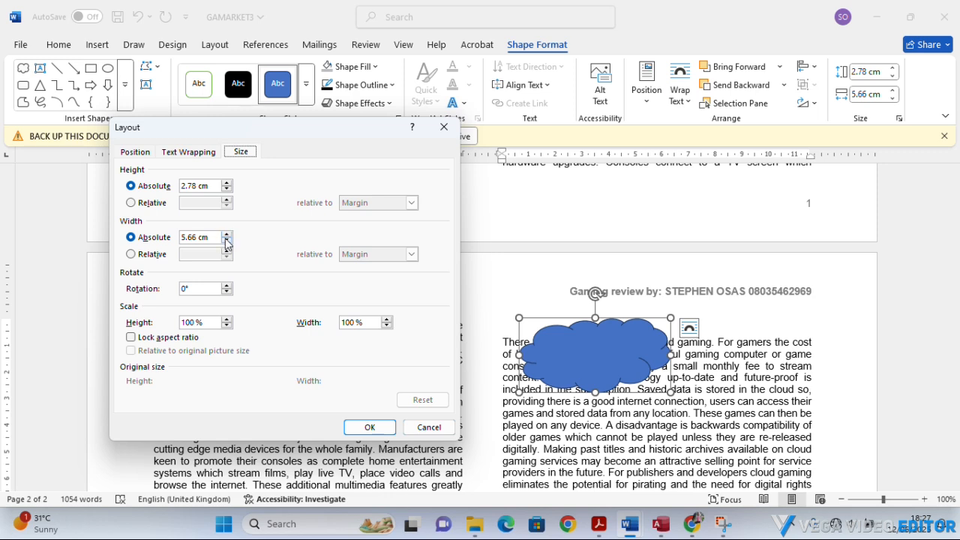
Set the cloud shape's absolute width to 5 cm and apply the layout change.
left_click(226, 243)
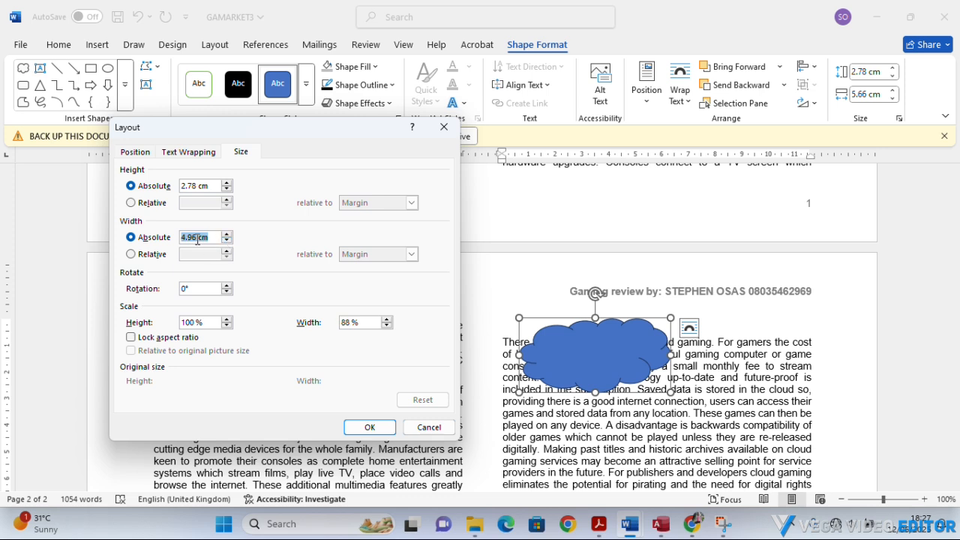
left_click(197, 238)
key("BackSpace")
key("BackSpace")
type("5")
left_click(371, 426)
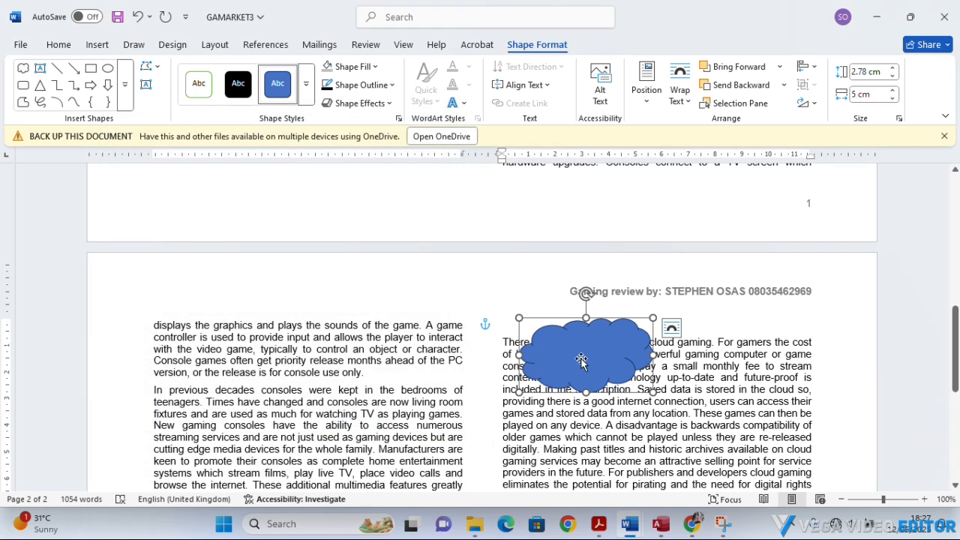
Check task 8's outline requirement in Acrobat and, back in Word, set the cloud's outline weight to 3 pt.
left_click(601, 525)
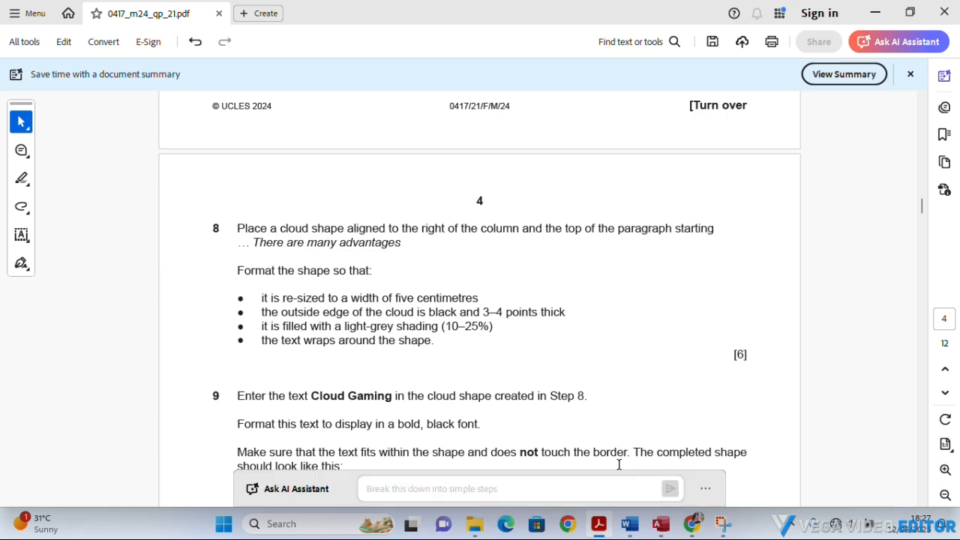
left_click(606, 530)
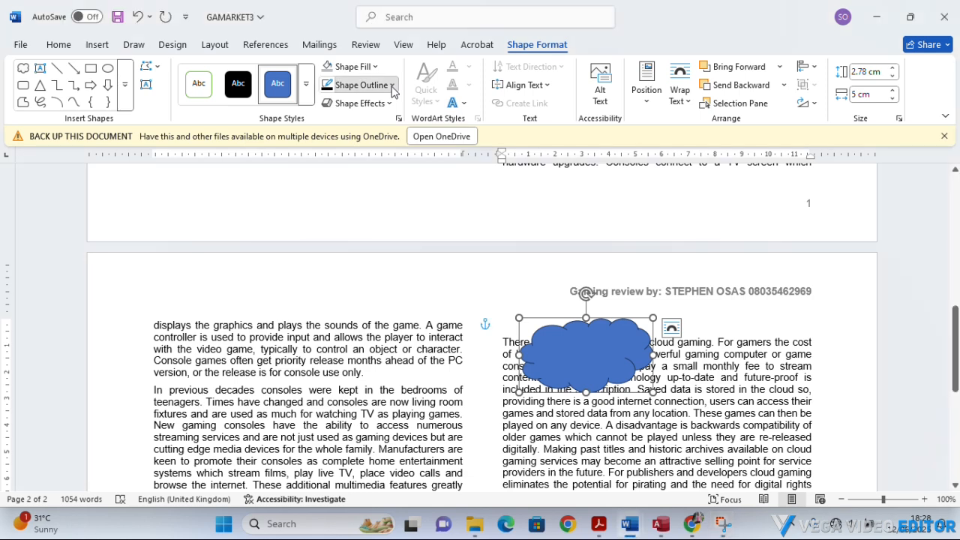
left_click(391, 86)
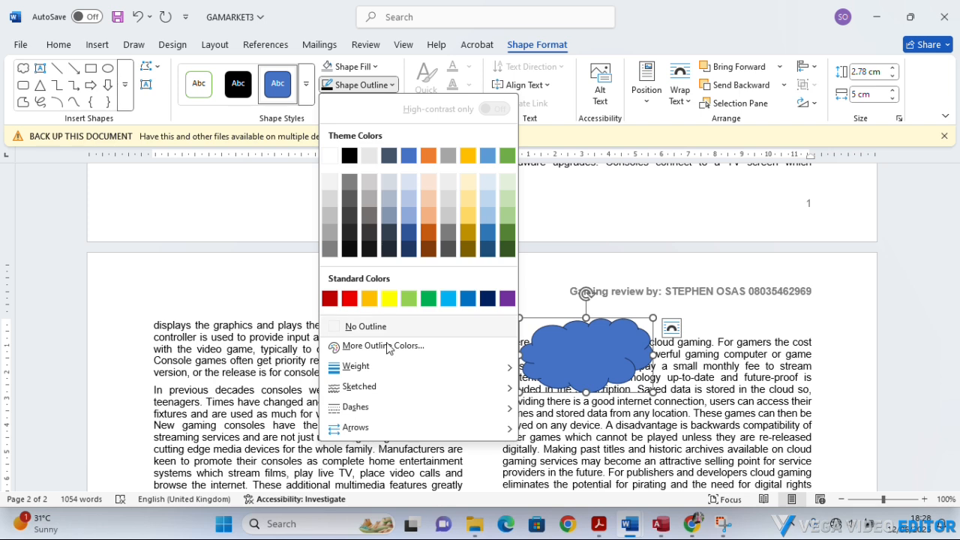
mouse_move(389, 369)
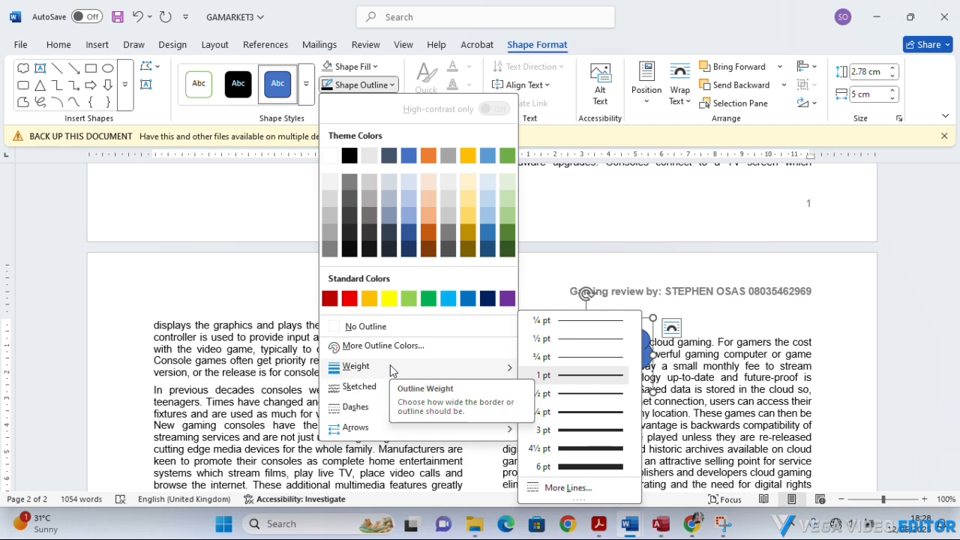
left_click(562, 432)
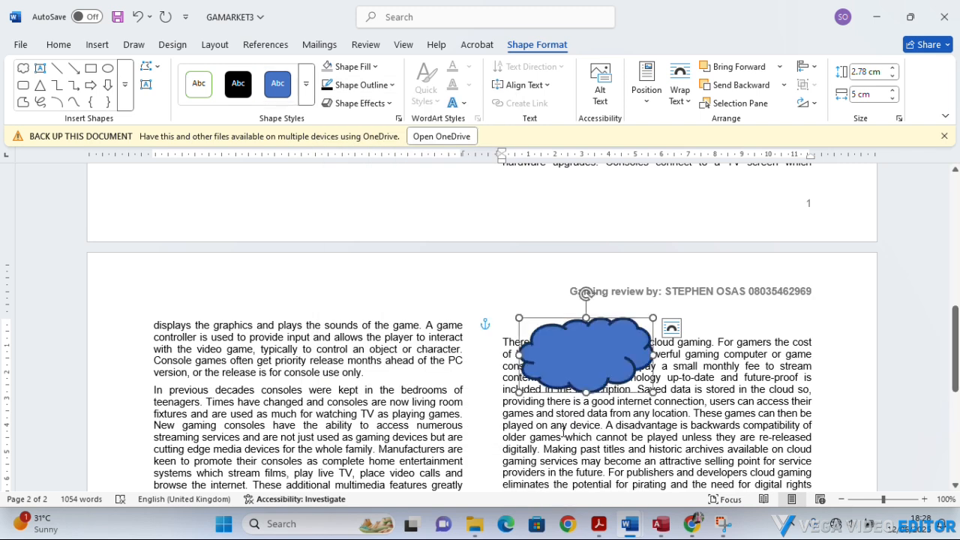
Check task 8's shading requirement in Acrobat and, back in Word, fill the cloud with White, Background 1, Darker 25%.
left_click(598, 523)
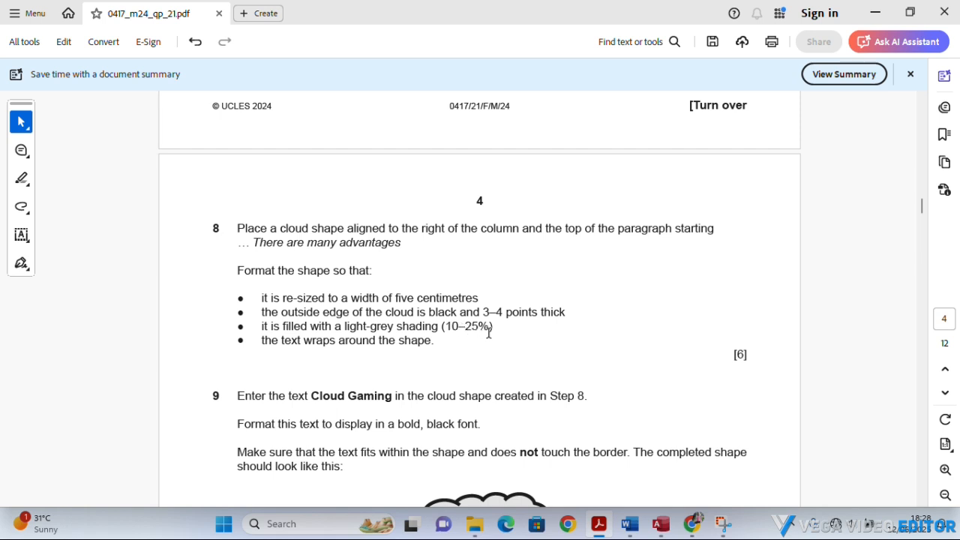
left_click(598, 525)
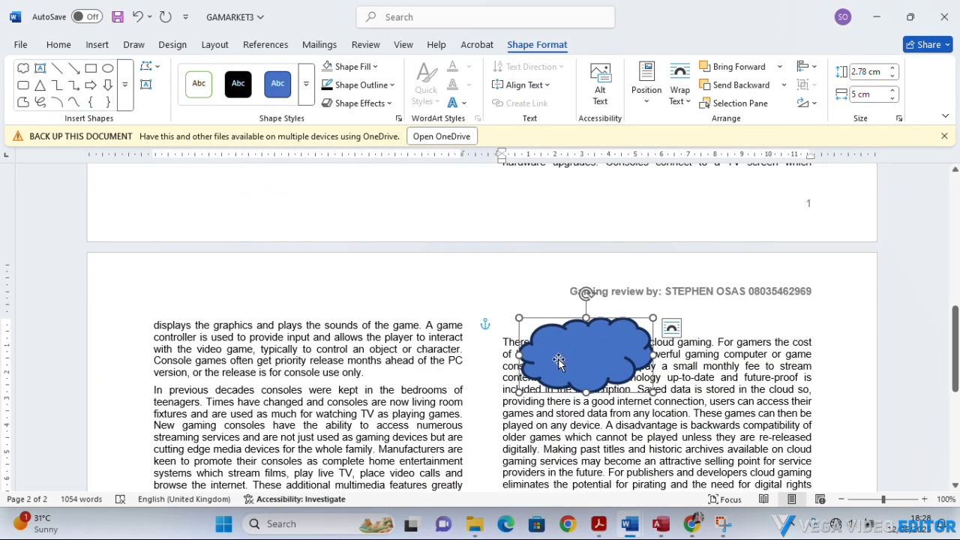
left_click(375, 70)
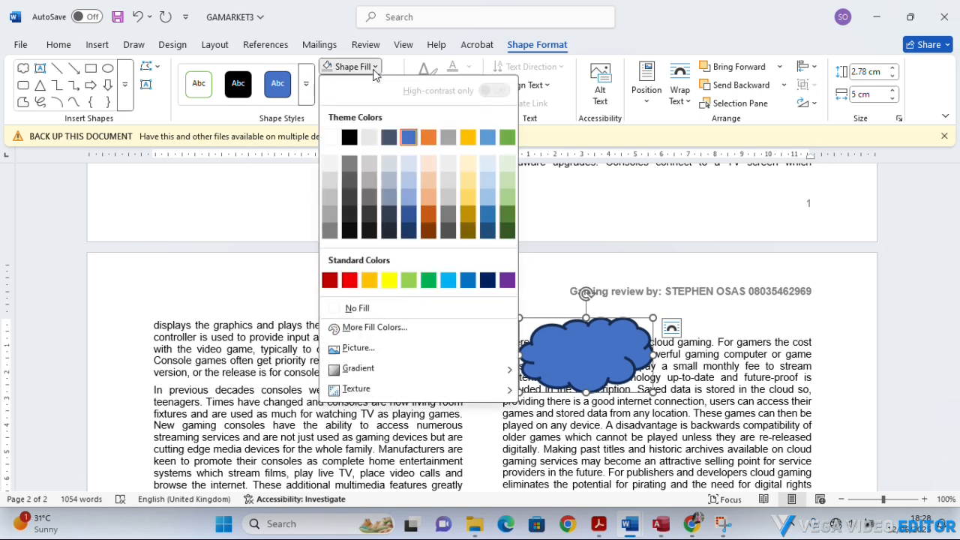
left_click(331, 197)
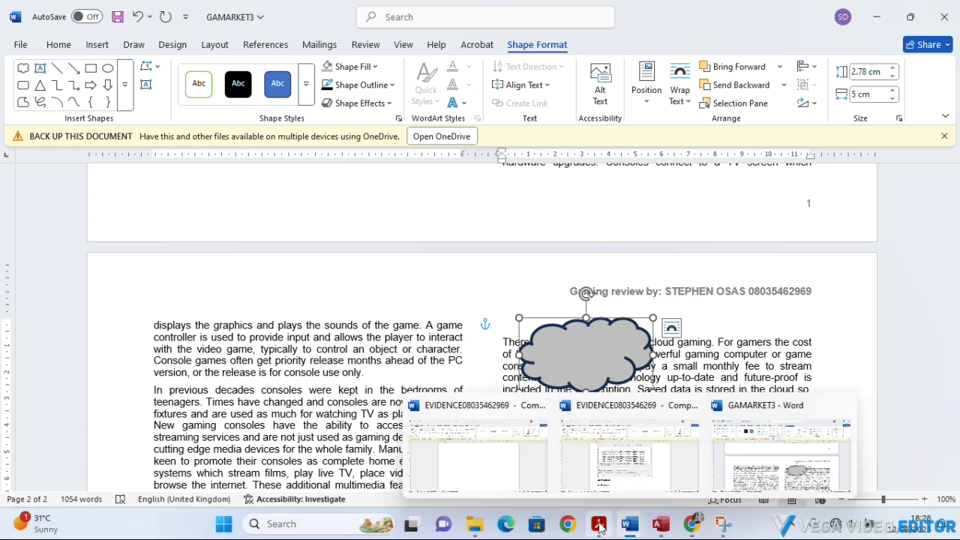
Reread task 8's list of shape formatting requirements in Acrobat and return to GAMARKET3 in Word.
left_click(597, 525)
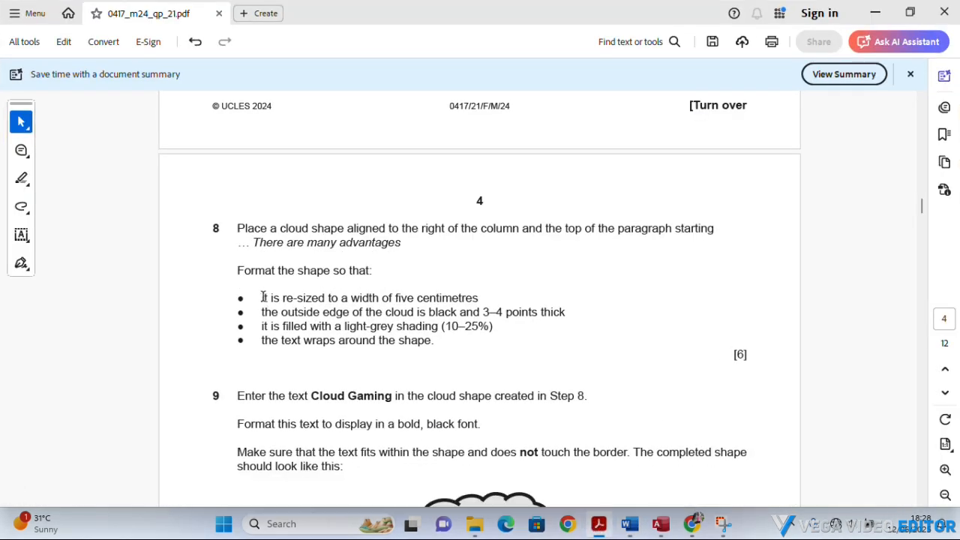
left_click_drag(262, 298, 534, 337)
left_click(487, 350)
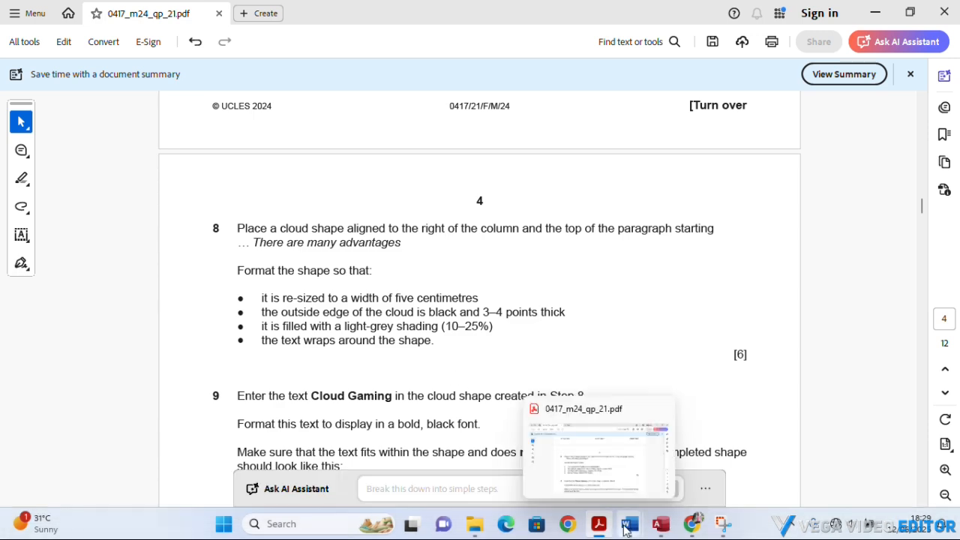
mouse_move(630, 524)
left_click(760, 486)
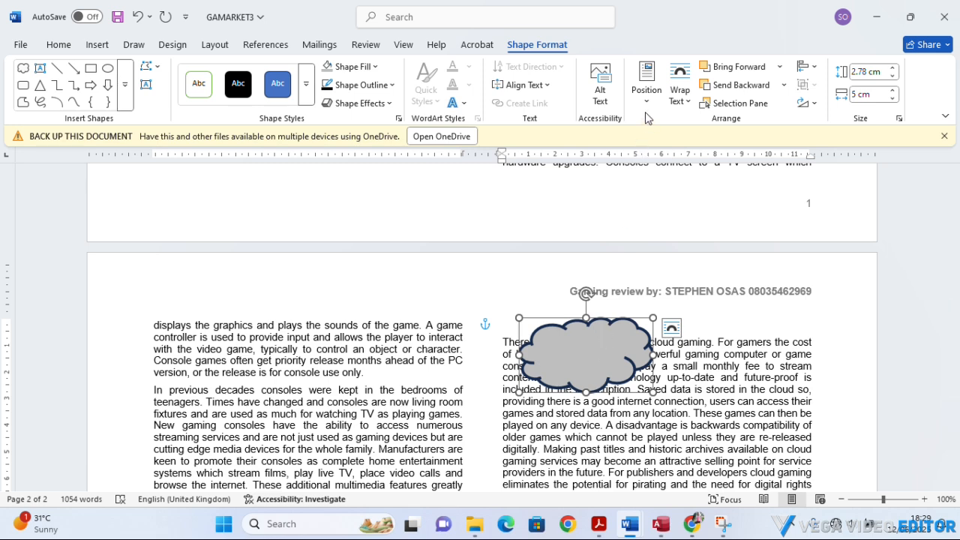
Apply Square text wrapping to the cloud and move it to the right edge of the column beside the start of "There are many advantages".
left_click(689, 105)
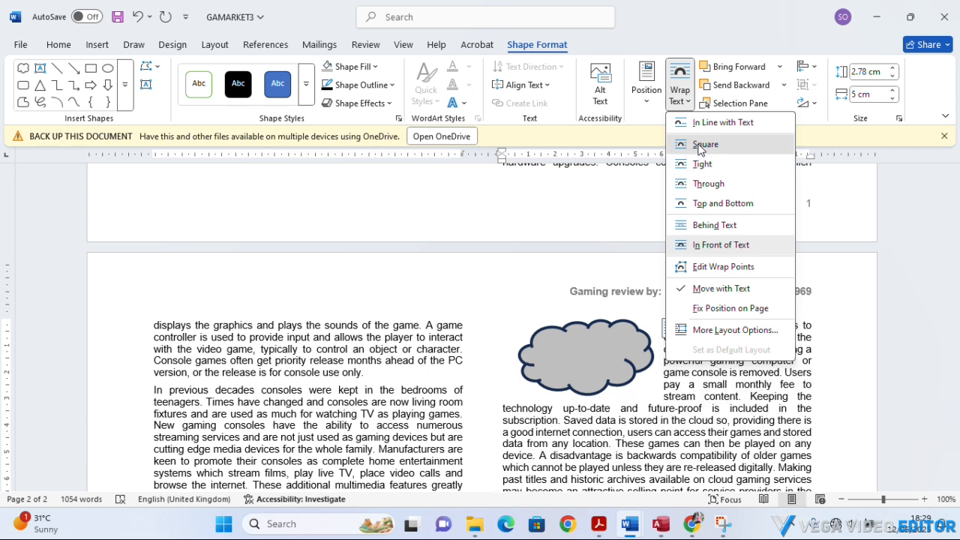
left_click(703, 144)
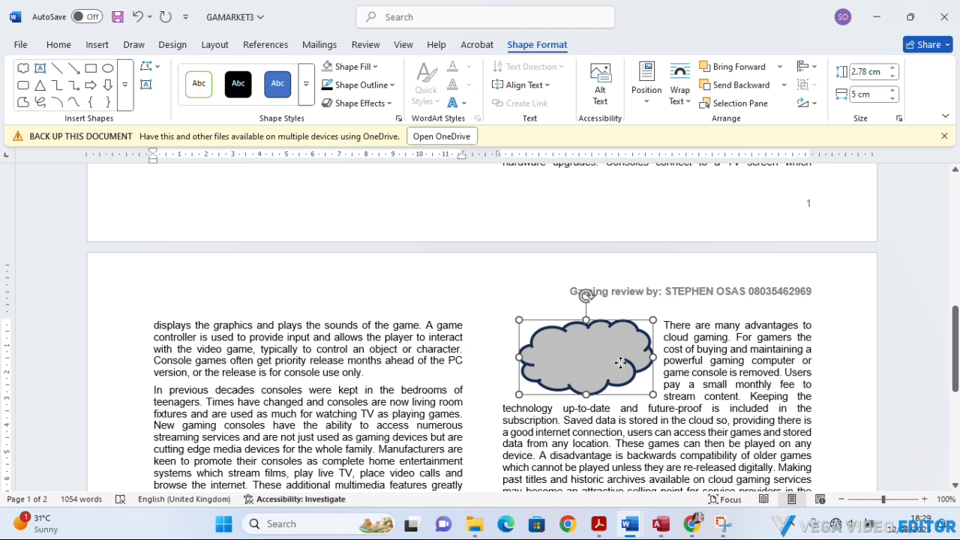
left_click_drag(621, 362, 776, 357)
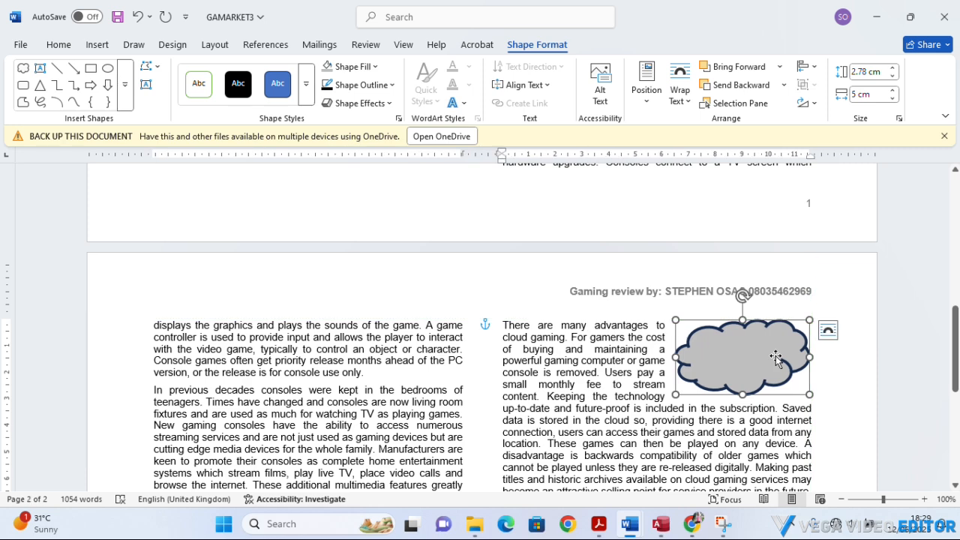
left_click(588, 362)
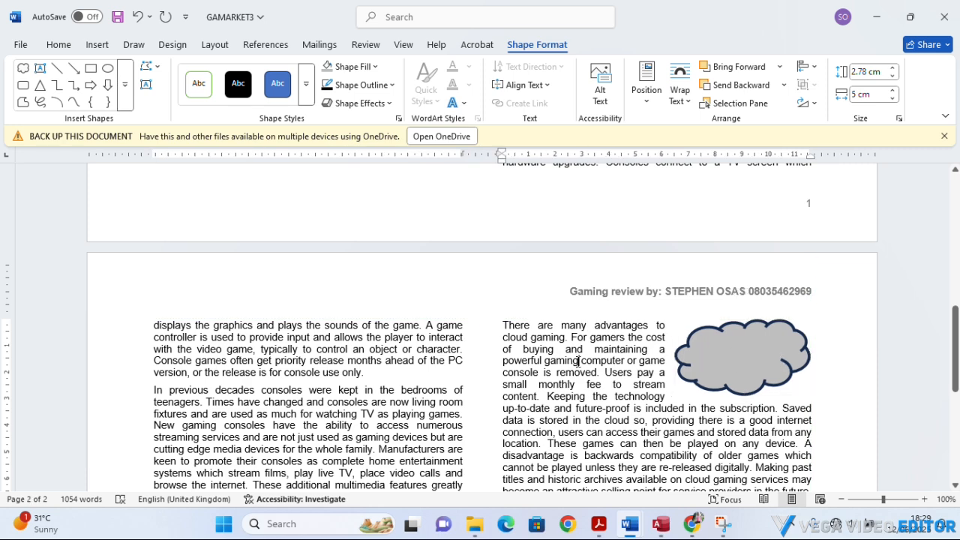
Switch to the question paper in Acrobat and highlight the four bulleted shape requirements of task 8.
mouse_move(623, 534)
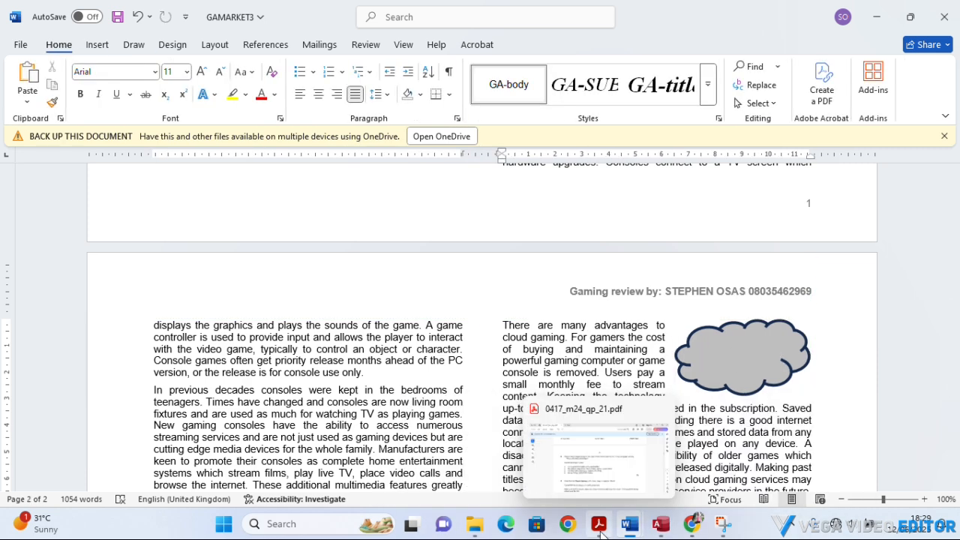
left_click(600, 528)
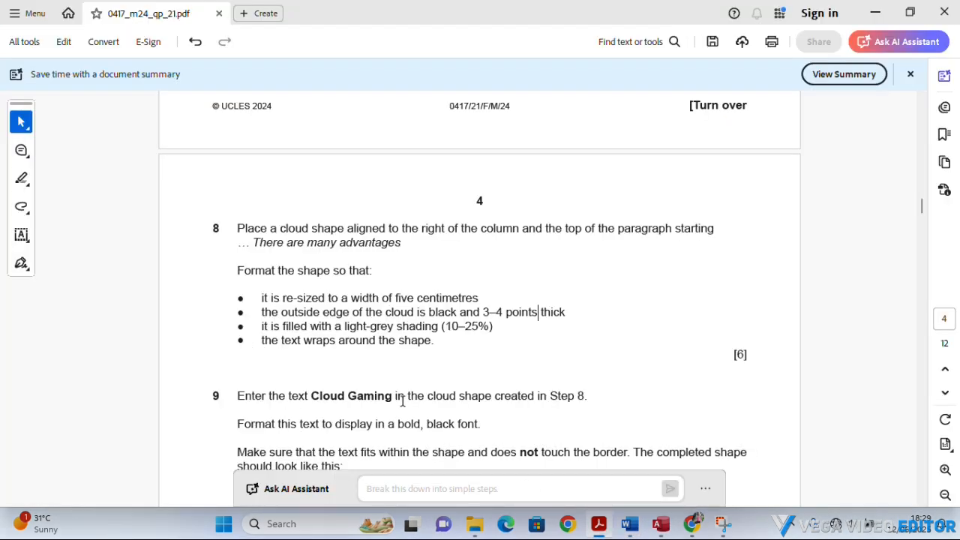
mouse_move(440, 327)
left_mouse_down()
mouse_move(270, 298)
mouse_move(435, 341)
left_mouse_up()
left_click(258, 302)
right_click(406, 344)
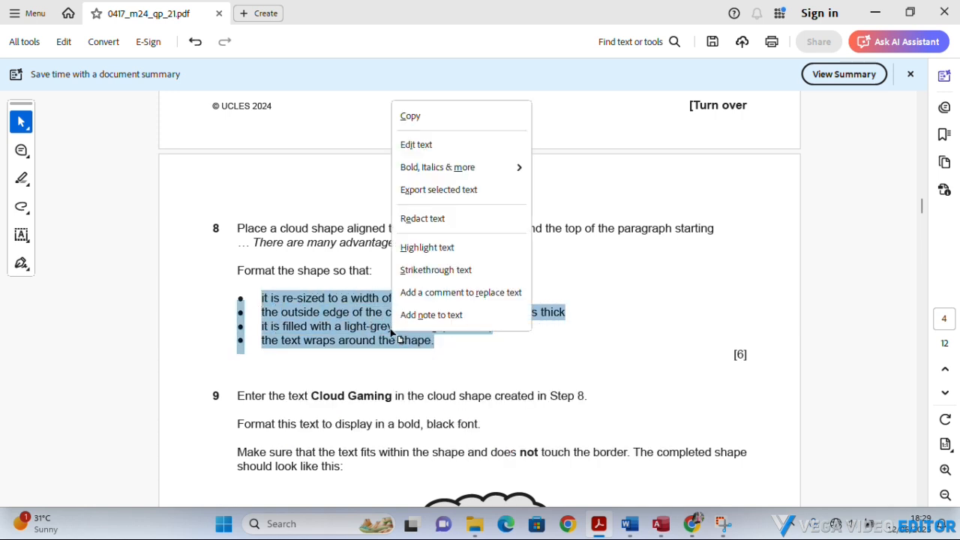
left_click(417, 250)
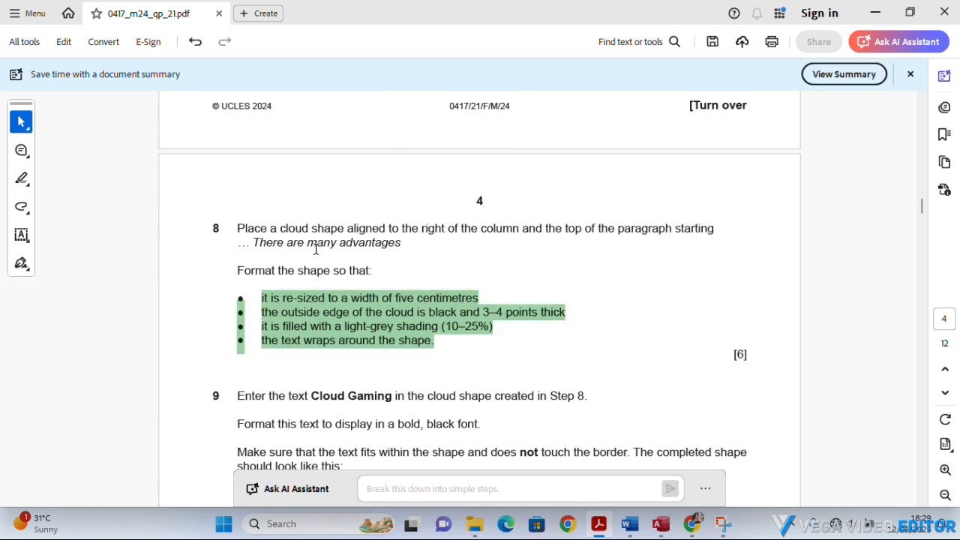
Highlight task 8's opening instructions from "Place a cloud shape" to "Format the shape so that:" and move on to task 9.
left_click_drag(377, 272, 247, 228)
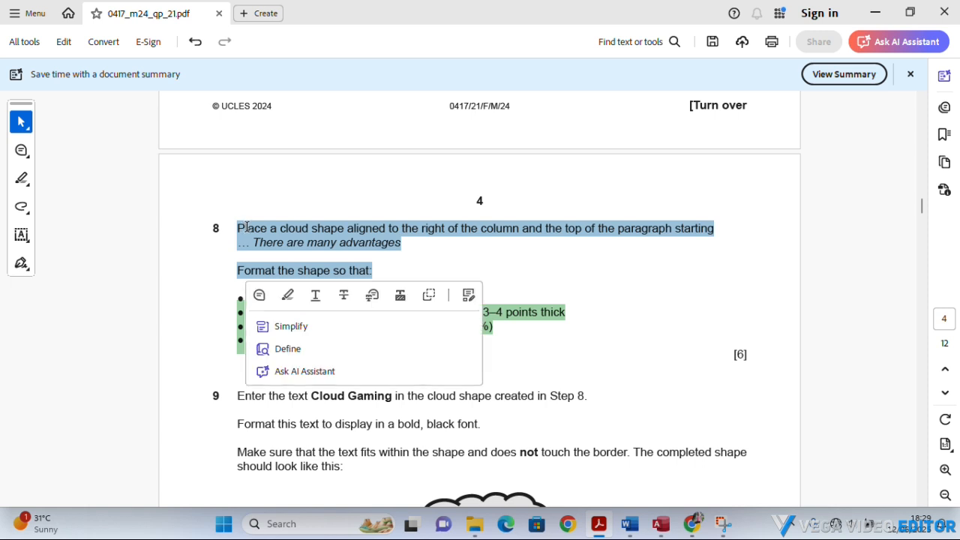
right_click(317, 243)
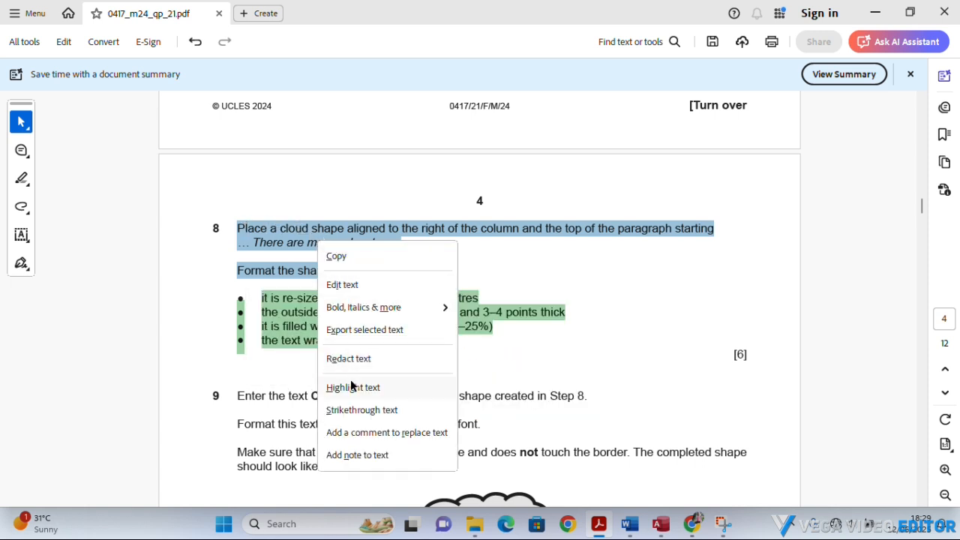
left_click(350, 389)
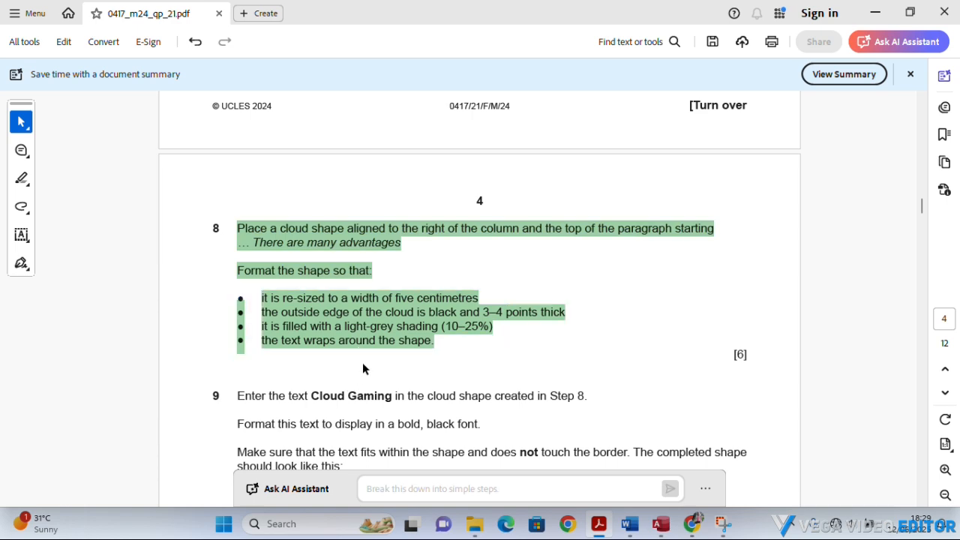
scroll(364, 362, "down", 1)
scroll(364, 362, "down", 1)
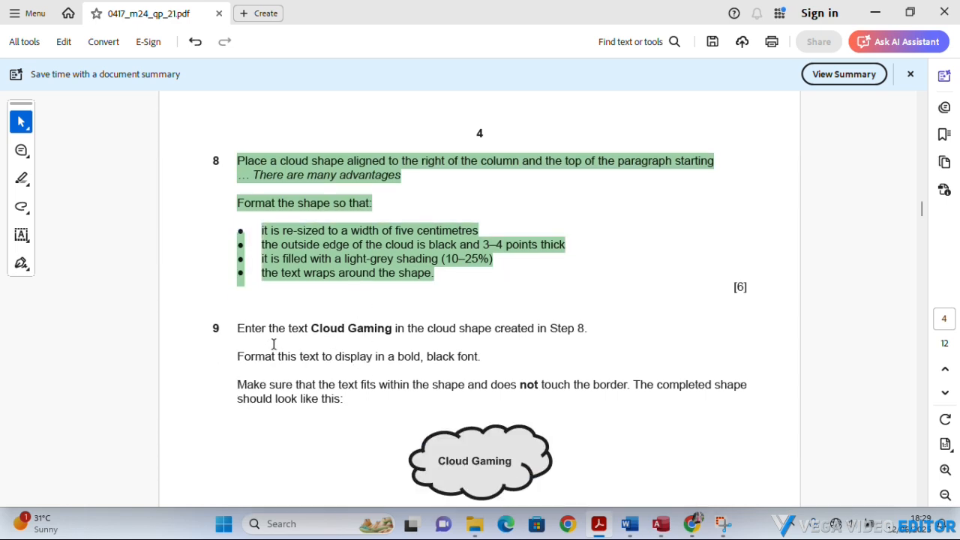
Copy the text "Cloud Gaming" from task 9 of the question paper and switch to GAMARKET3 in Word.
scroll(273, 343, "down", 1)
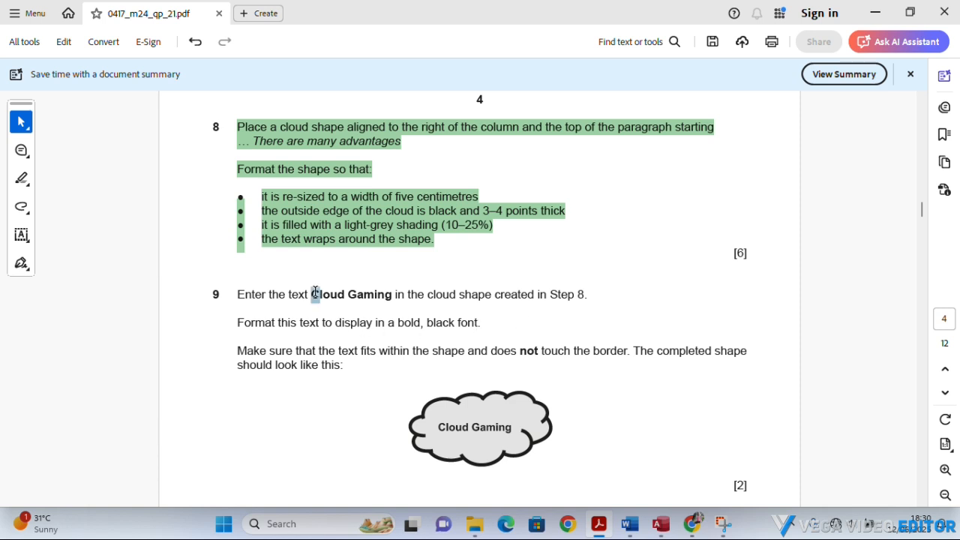
left_click_drag(315, 293, 368, 297)
key("ctrl+c")
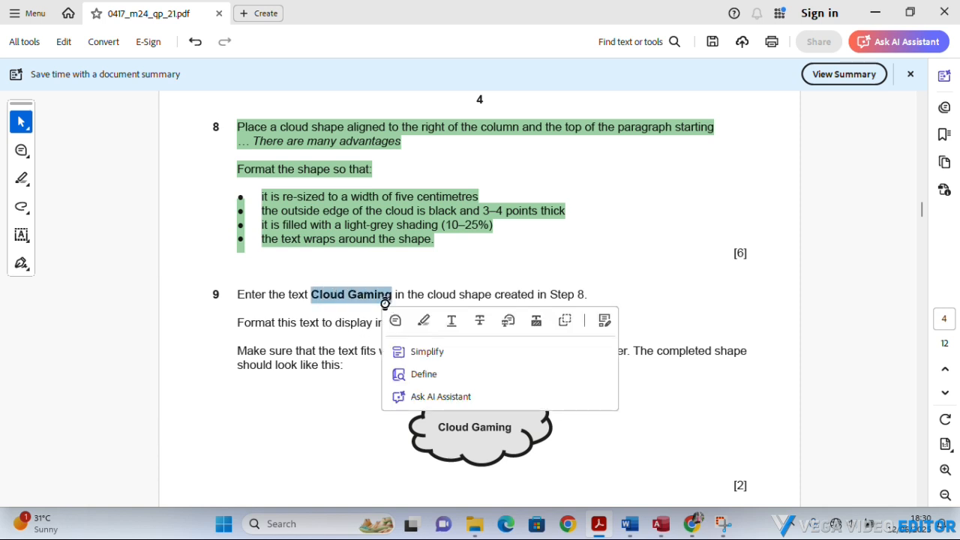
left_click(388, 303)
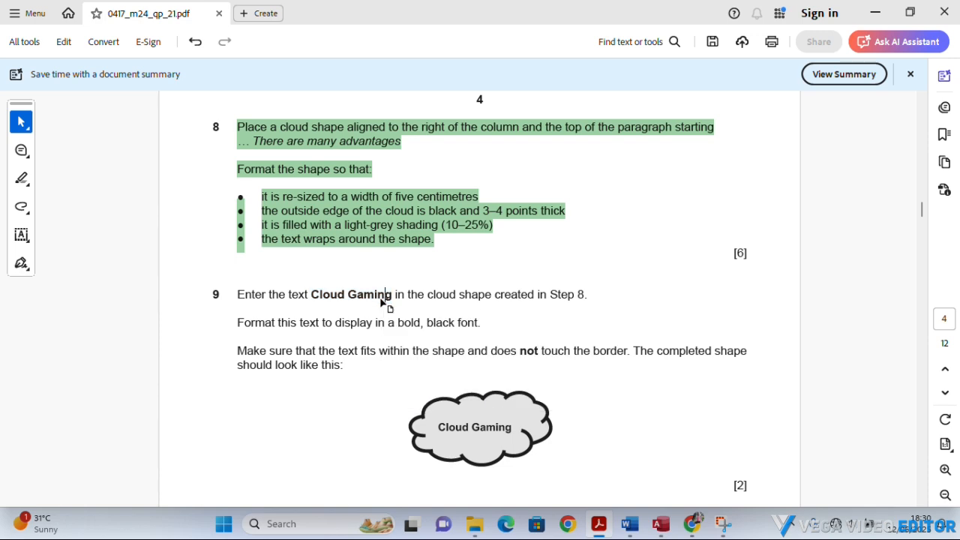
mouse_move(632, 529)
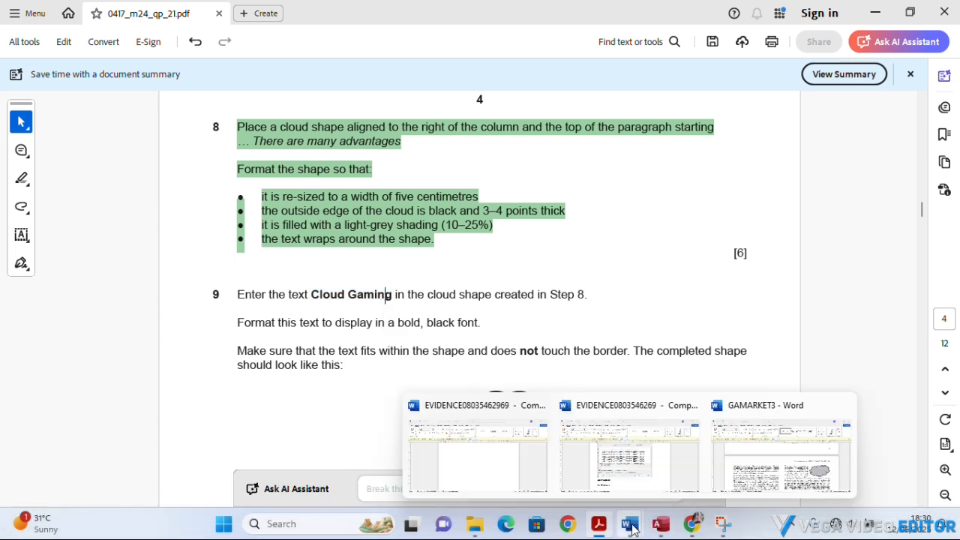
left_click(748, 480)
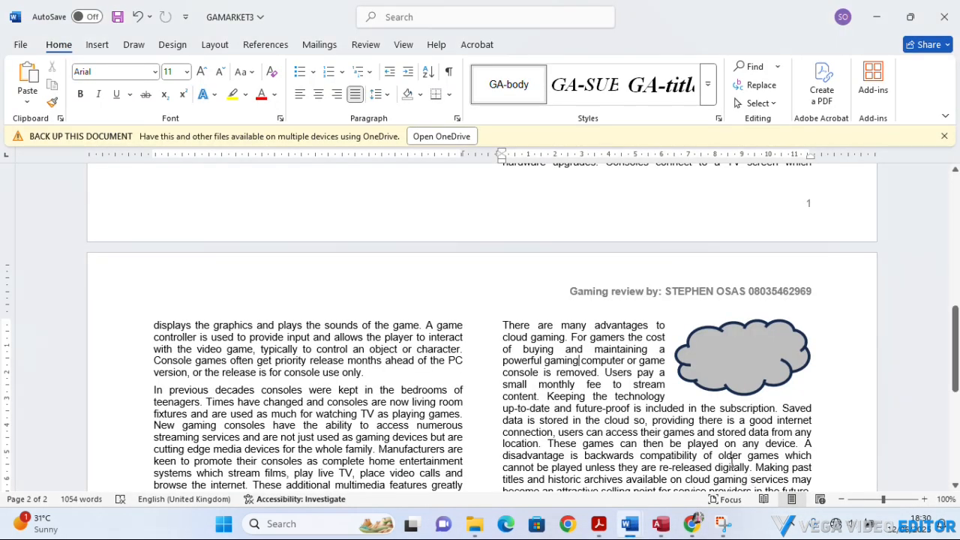
Add the copied text "Cloud Gaming" inside the cloud shape beside "There are many advantages".
left_click(743, 358)
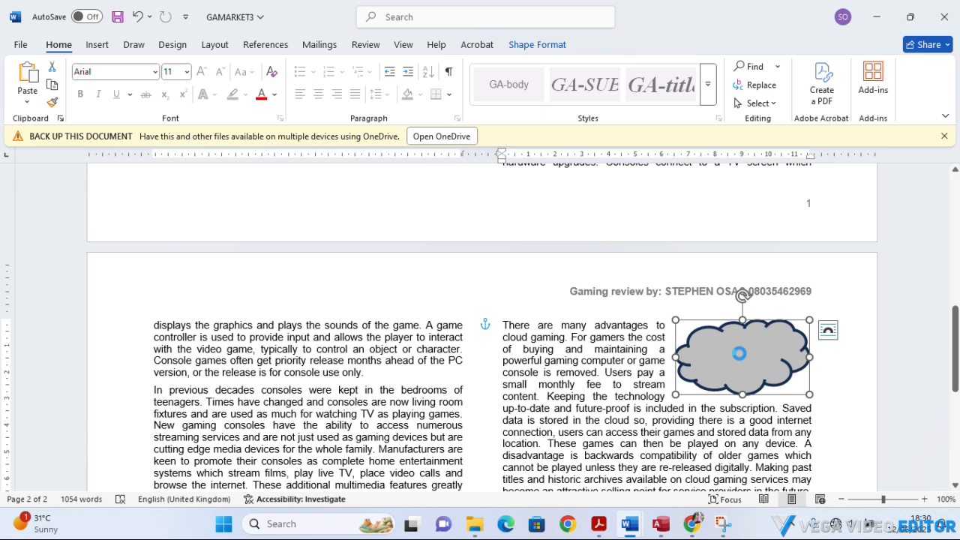
right_click(734, 356)
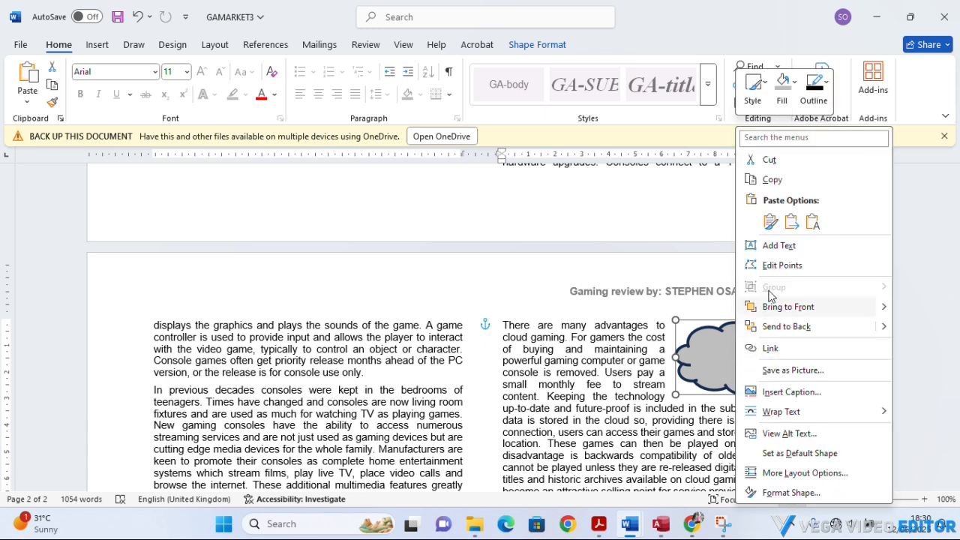
left_click(776, 246)
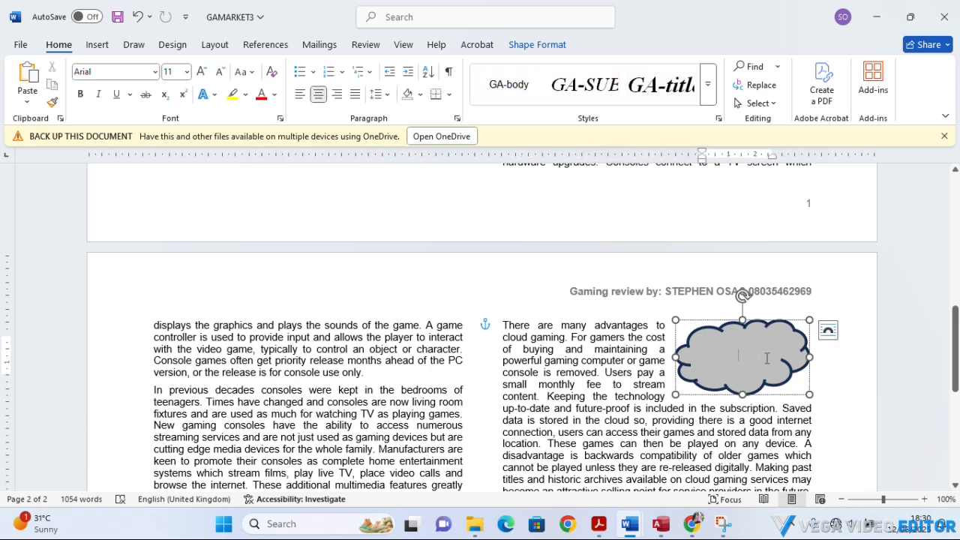
key("ctrl+v")
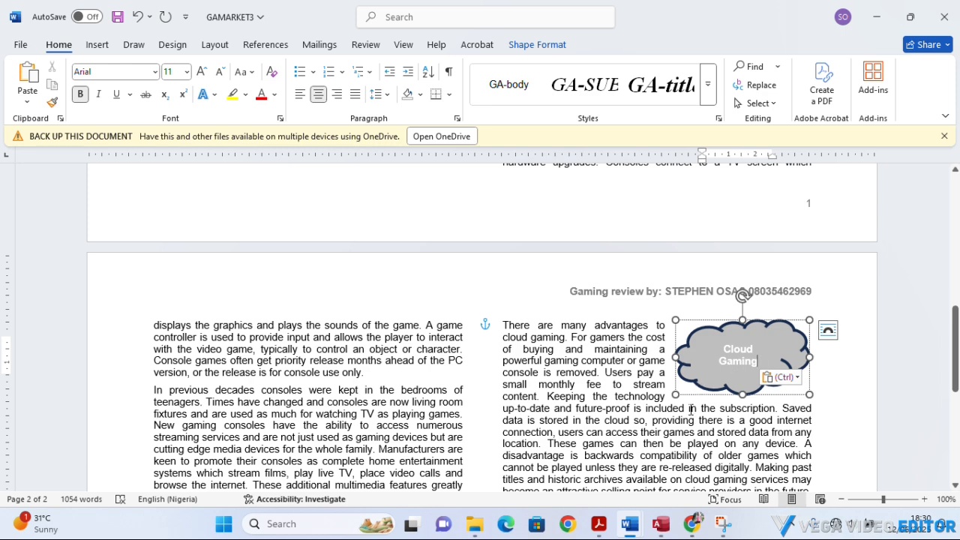
Recheck task 9 in Acrobat and format the cloud's text in GAMARKET3 as bold, black and 10 pt.
left_click(607, 530)
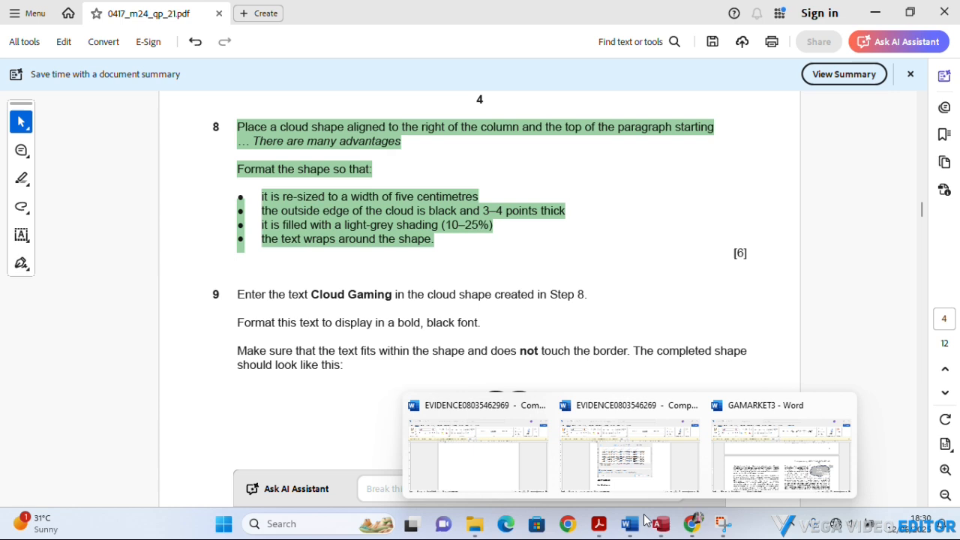
left_click(756, 464)
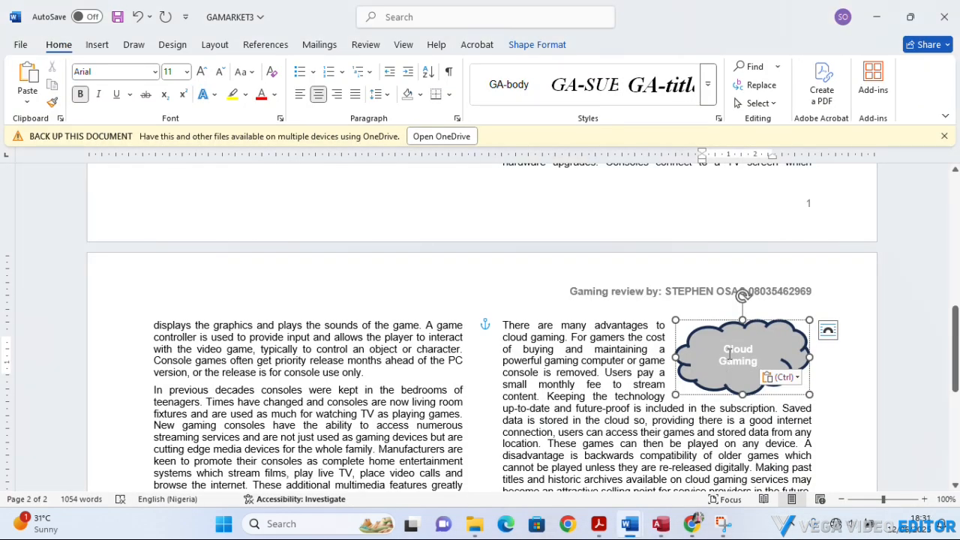
left_click_drag(723, 349, 759, 359)
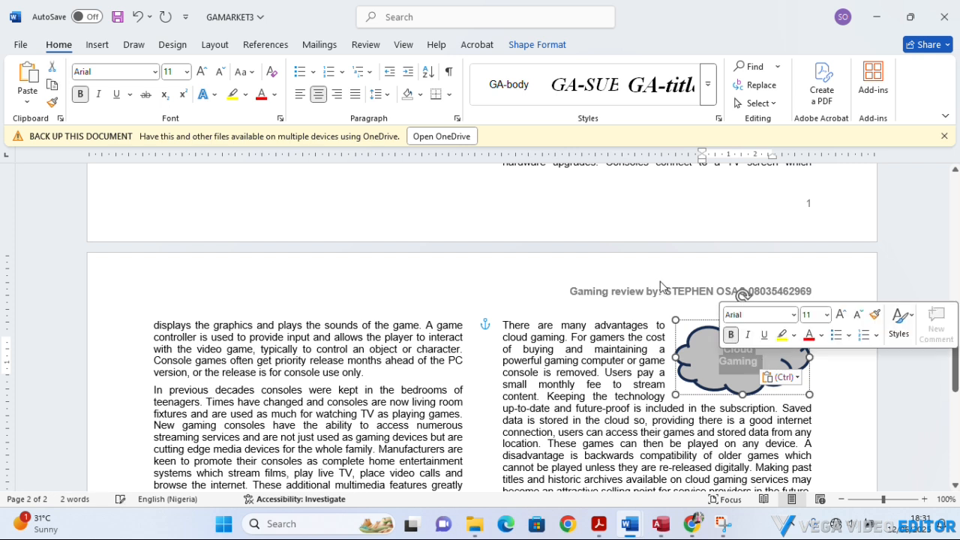
left_click(858, 315)
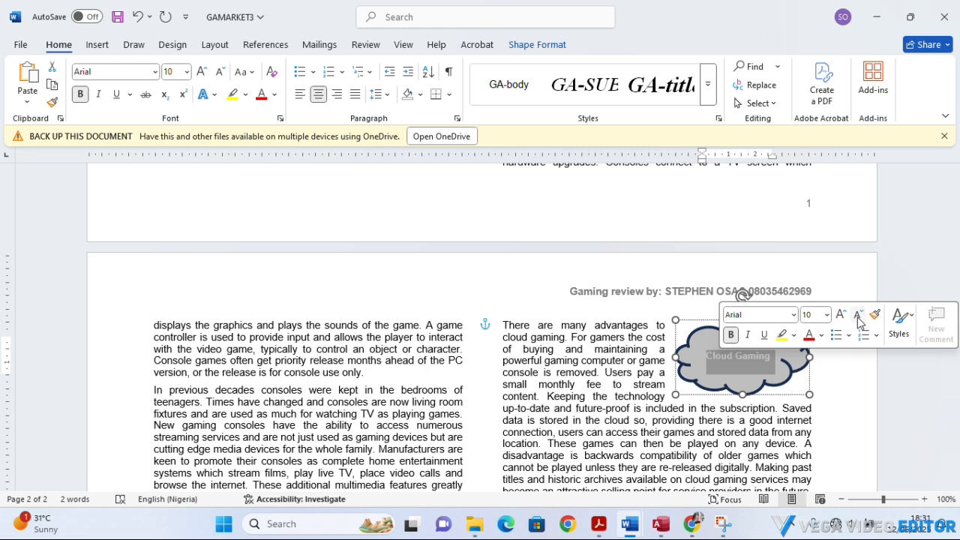
left_click(730, 334)
left_click(730, 335)
left_click(821, 335)
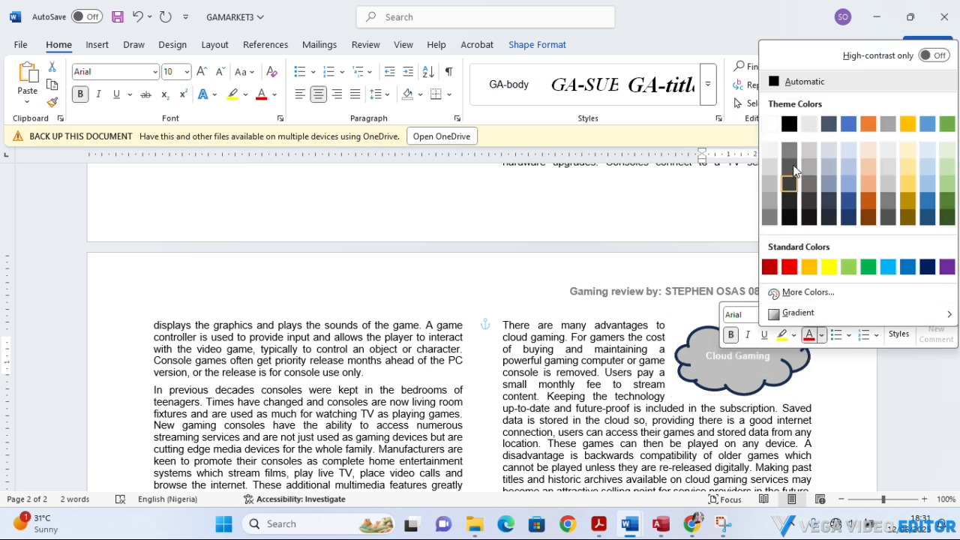
left_click(789, 124)
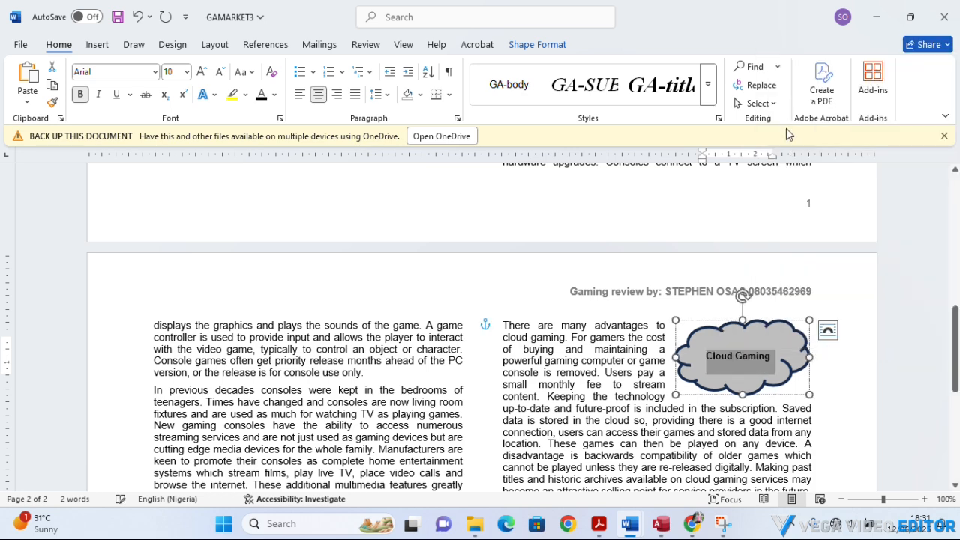
left_click(645, 365)
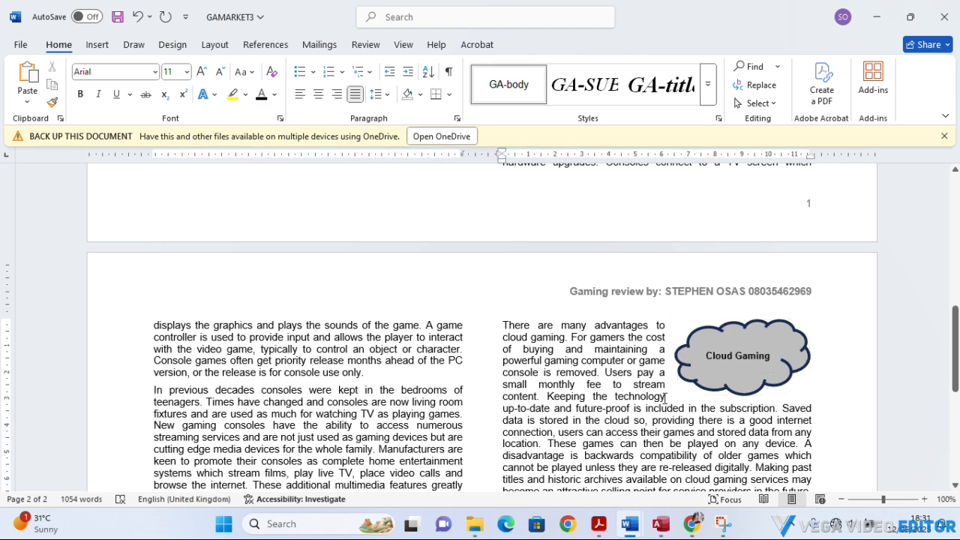
Switch to the question paper in Acrobat and highlight task 9's instructions from "Enter the text" to "should look like this:".
mouse_move(643, 532)
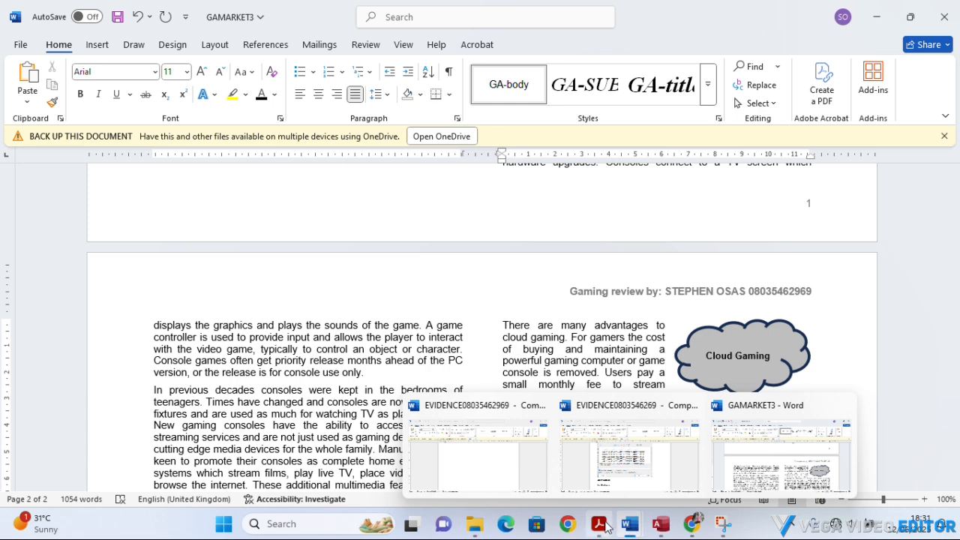
left_click(599, 525)
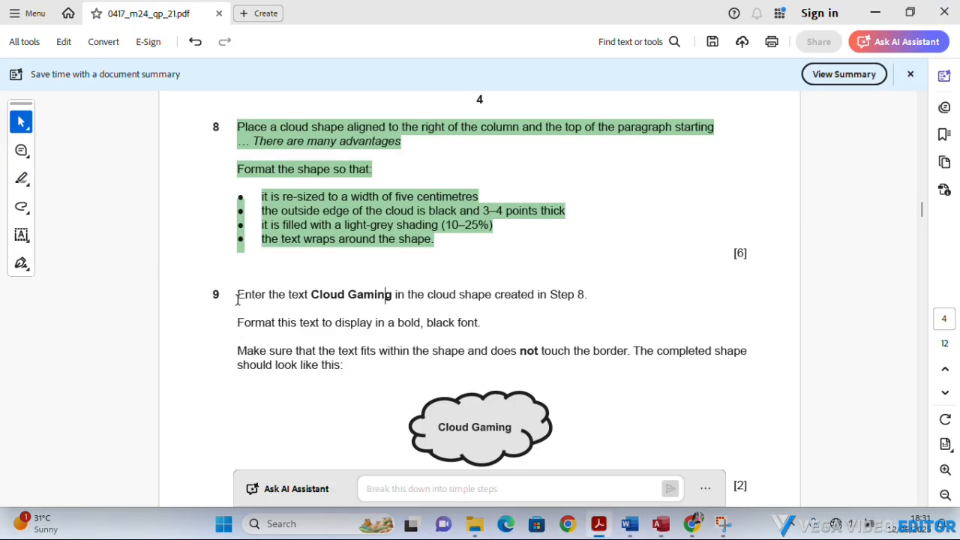
left_click_drag(238, 294, 350, 367)
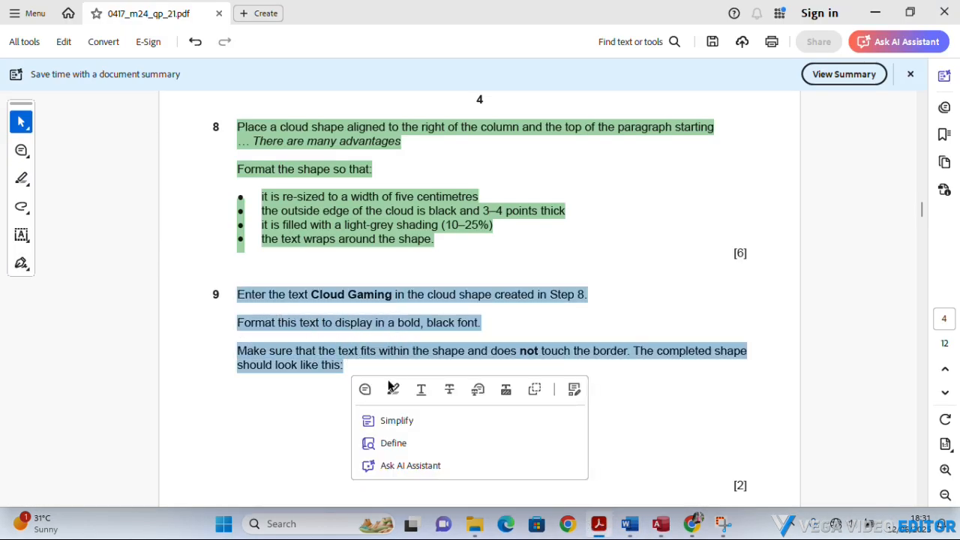
right_click(370, 295)
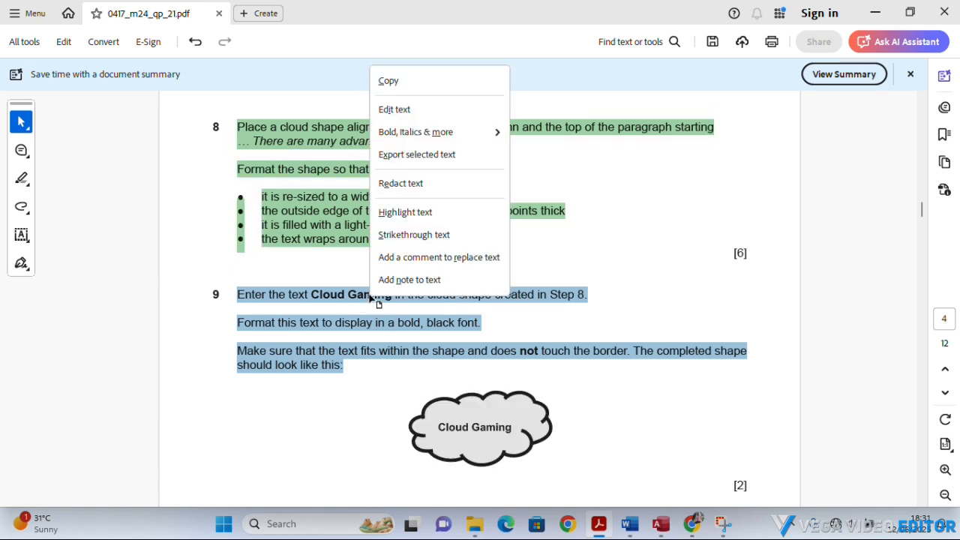
left_click(403, 213)
left_click(340, 393)
Read task 10's spell check and layout requirements and return to GAMARKET3 in Word.
scroll(341, 396, "down", 3)
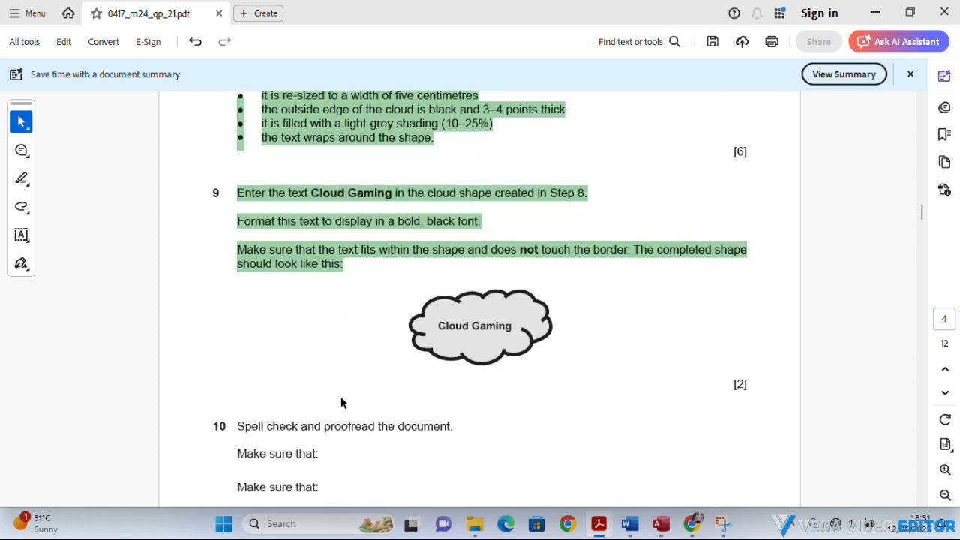
scroll(340, 396, "down", 2)
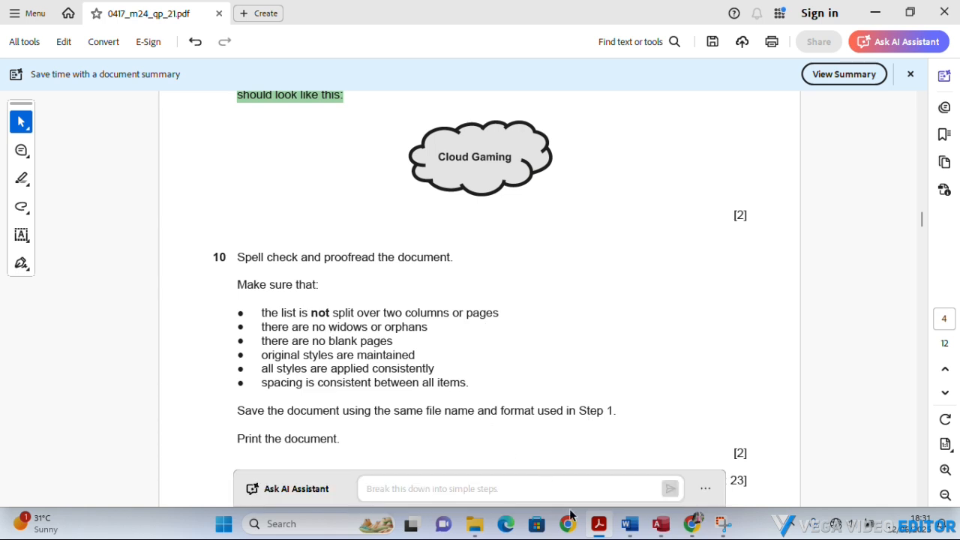
mouse_move(598, 531)
left_click(629, 523)
Insert a blank paragraph after "The top five gaming genres currently are:" to move the whole numbered list into the second column.
scroll(542, 417, "up", 4)
scroll(541, 417, "up", 4)
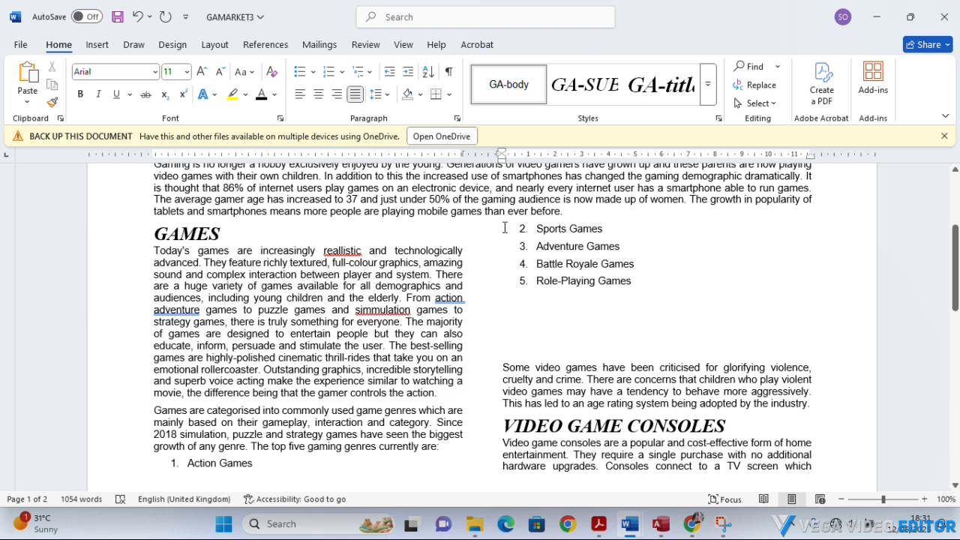
left_click(159, 462)
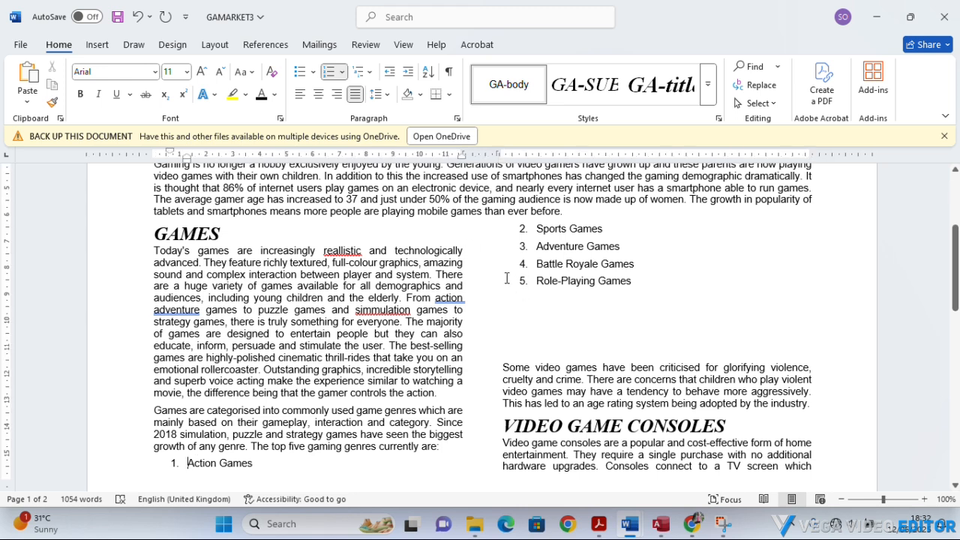
left_click(517, 232)
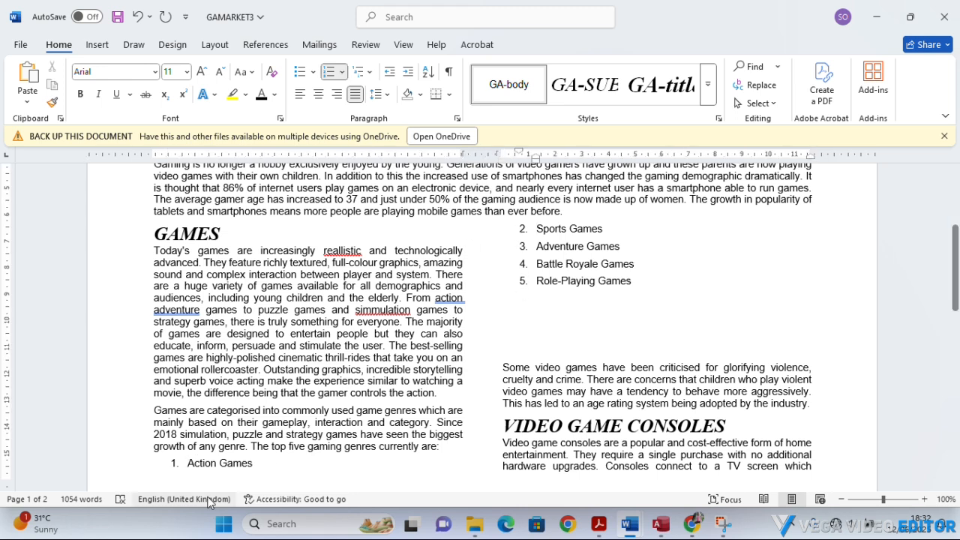
left_click(448, 445)
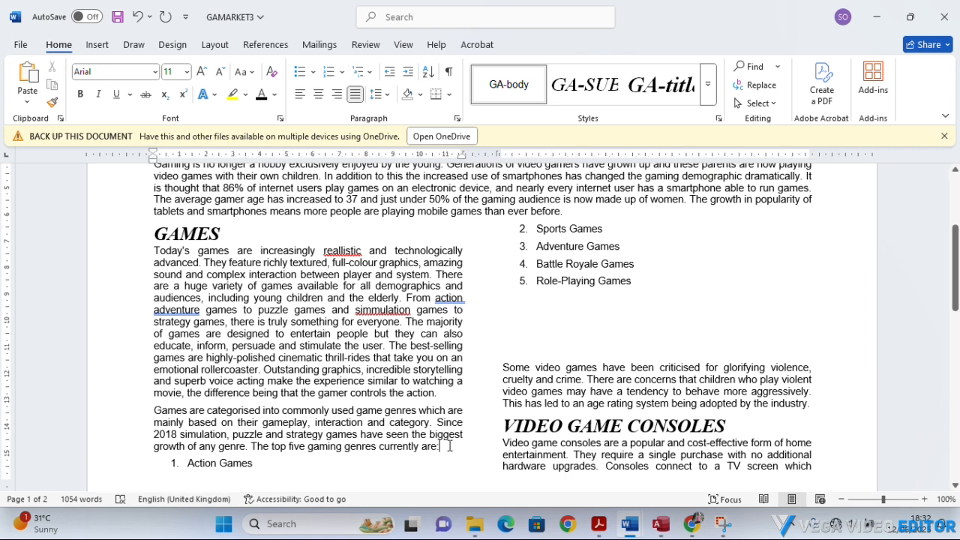
key("Return")
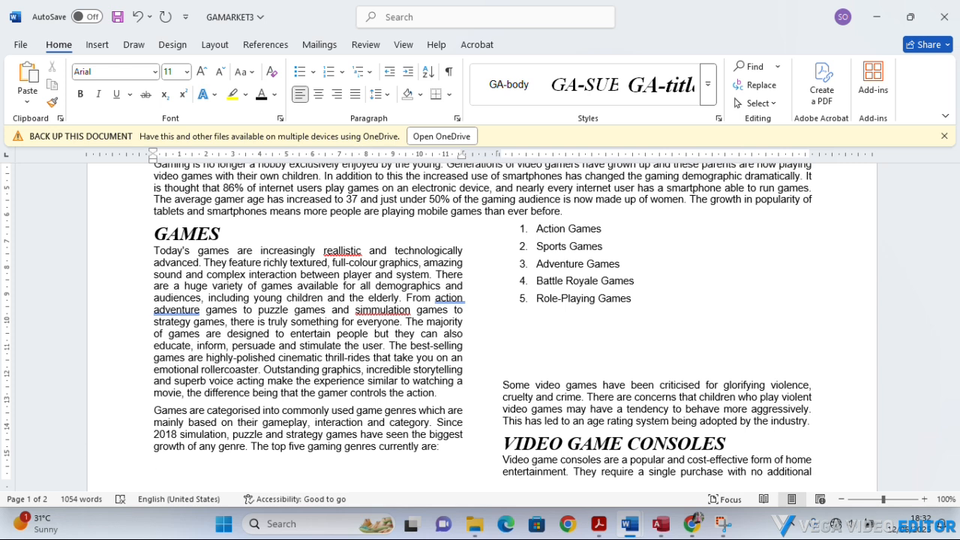
Reread task 10's list of layout checks in Acrobat and return to GAMARKET3 in Word.
mouse_move(604, 531)
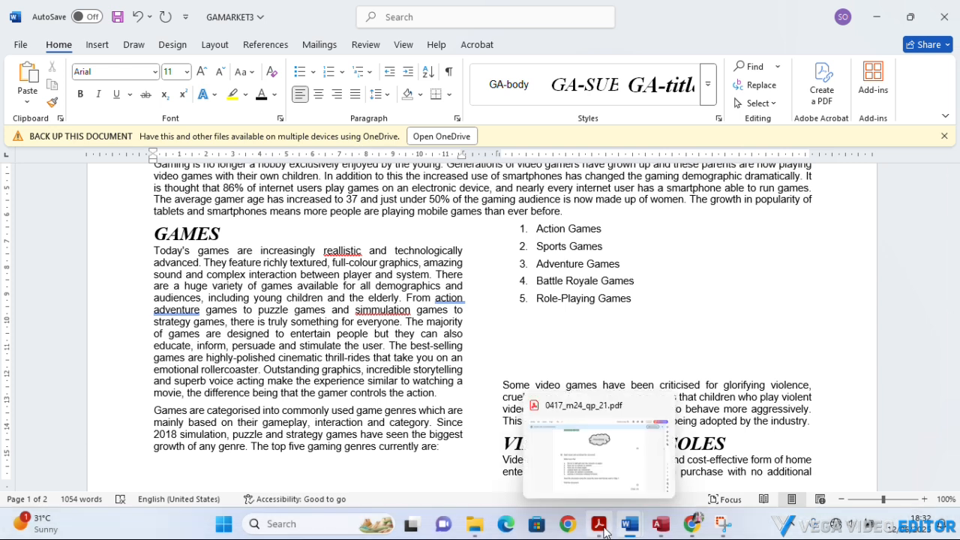
left_click(605, 531)
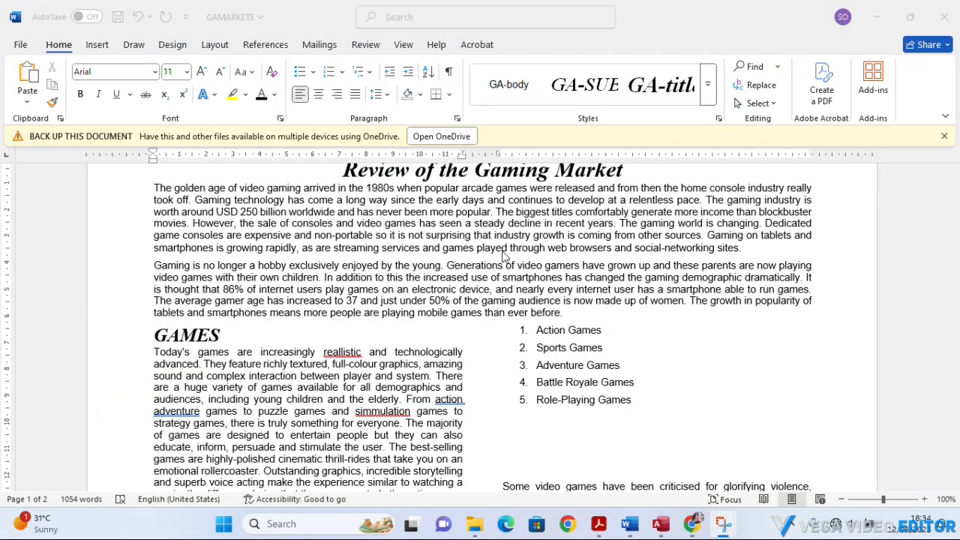
left_click(597, 525)
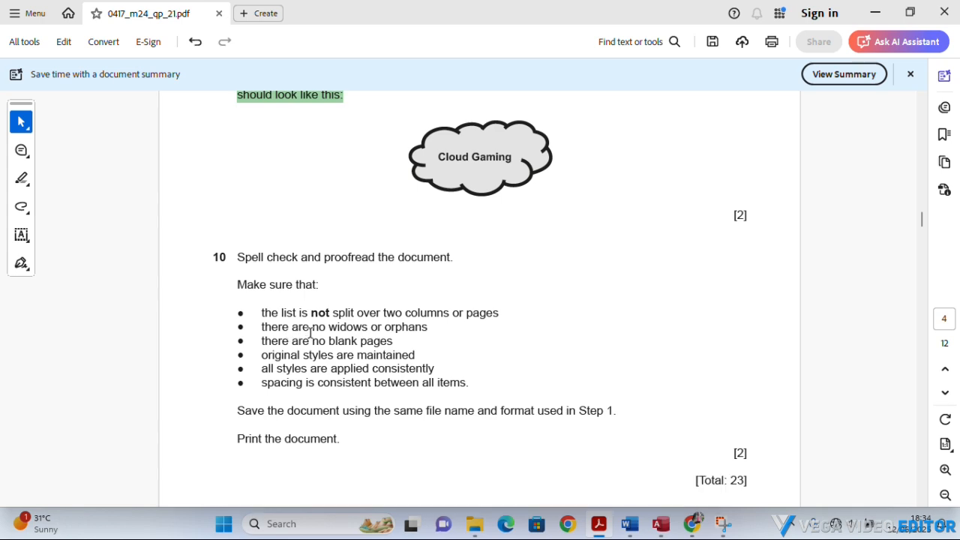
left_click(594, 525)
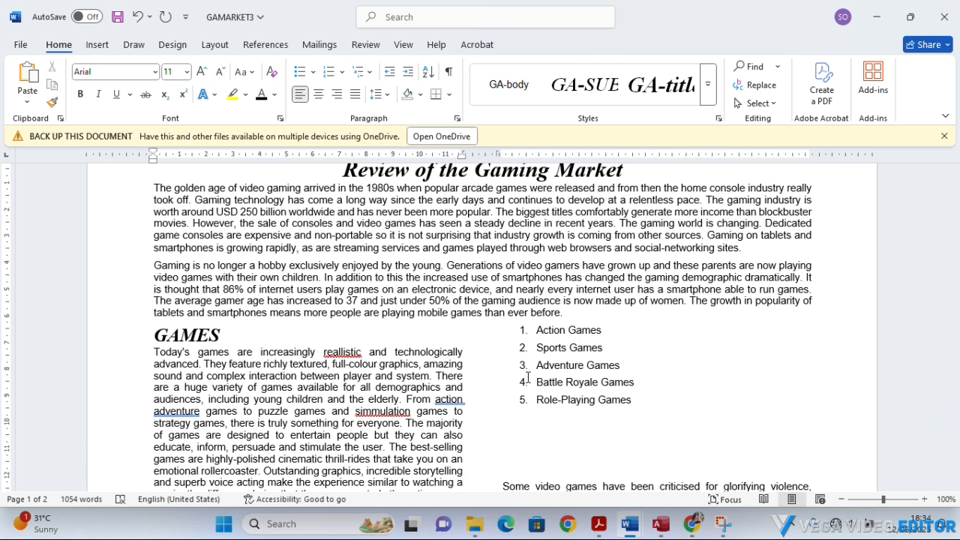
Examine the spacing around the paragraph "Some video games have been criticised" and the text flow from page 1 to page 2.
scroll(553, 424, "down", 2)
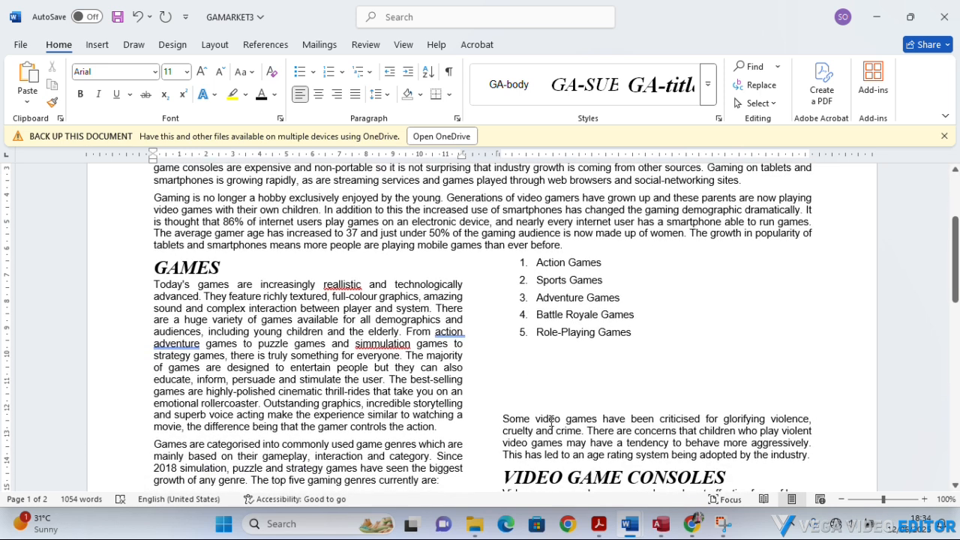
scroll(530, 396, "down", 2)
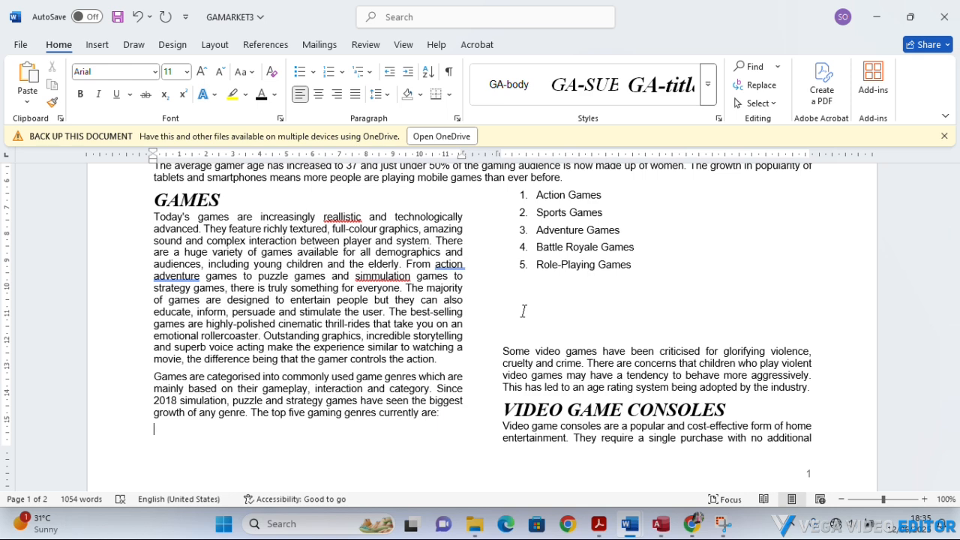
left_click(518, 351)
scroll(517, 351, "down", 5)
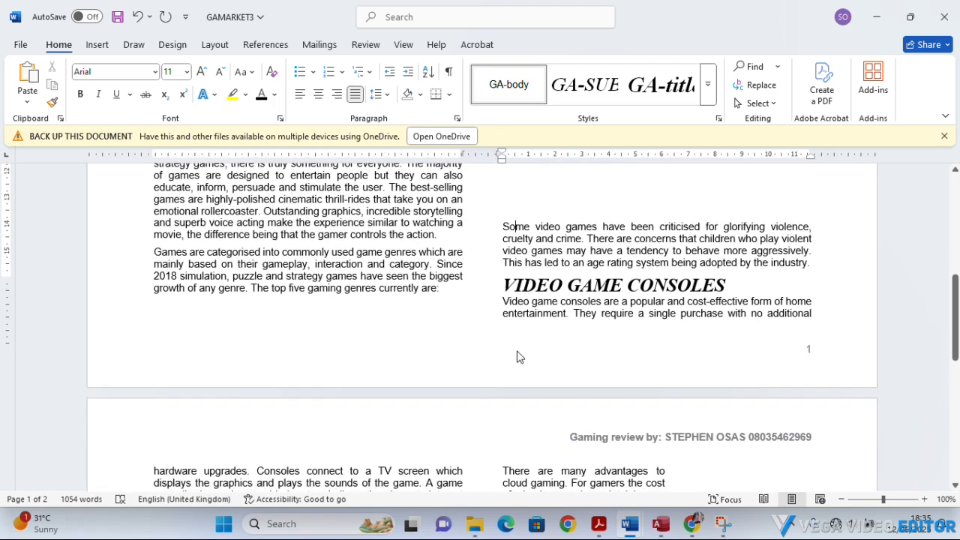
scroll(518, 351, "up", 5)
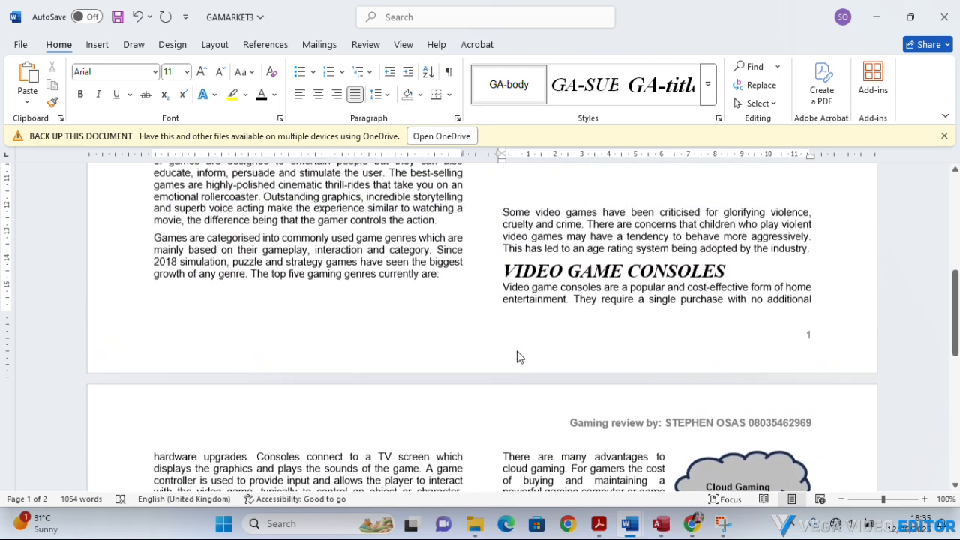
Examine the numbered list's column position and the split of the VIDEO GAME CONSOLES paragraph between pages 1 and 2.
scroll(516, 351, "up", 2)
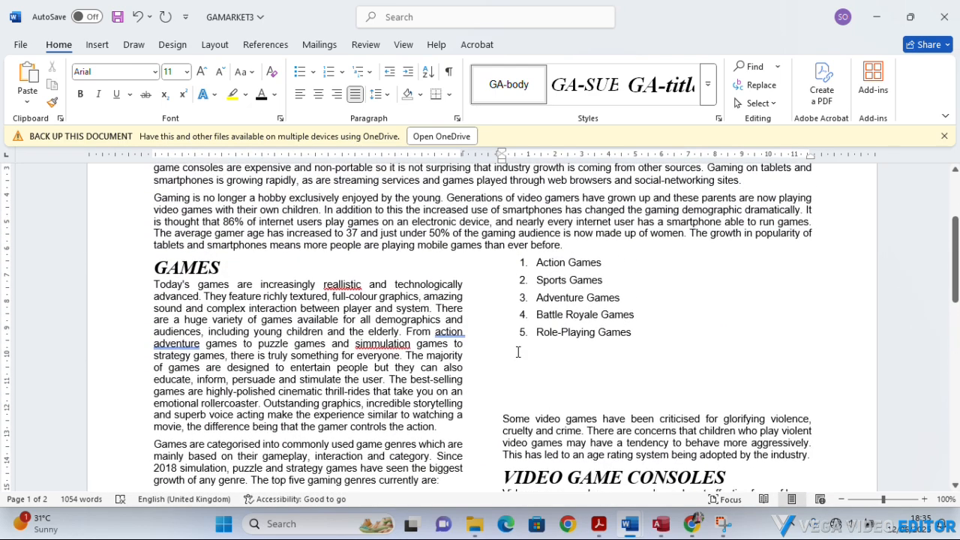
scroll(541, 348, "down", 8)
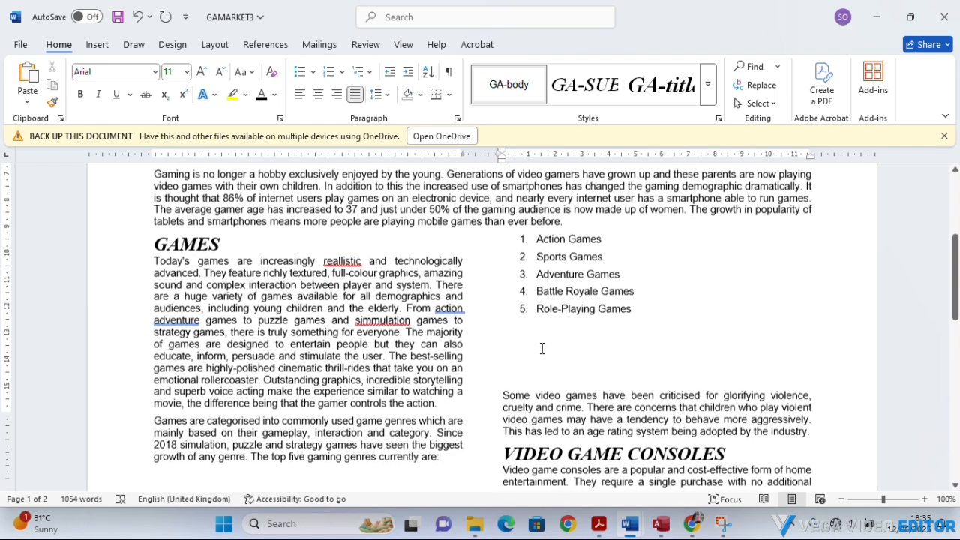
scroll(540, 348, "down", 3)
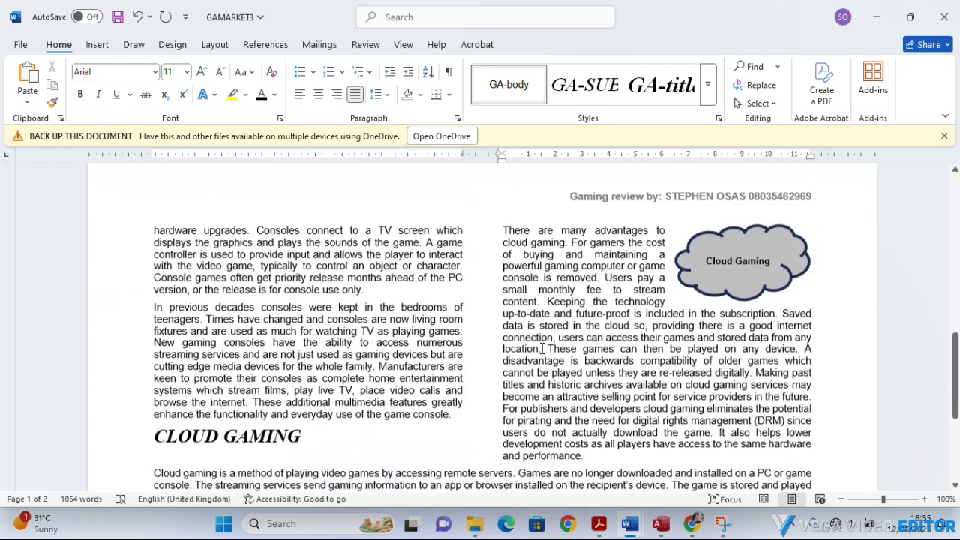
scroll(541, 348, "up", 5)
scroll(543, 354, "up", 3)
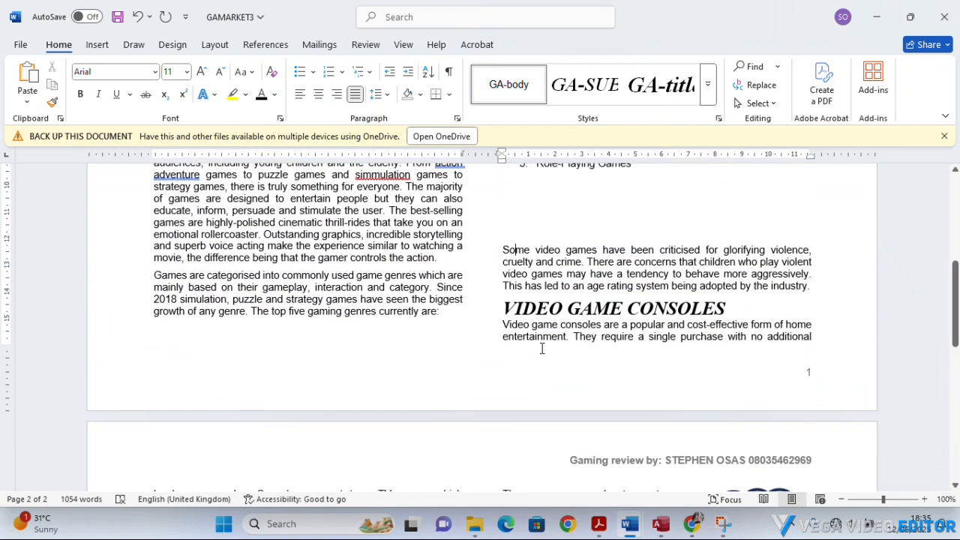
scroll(541, 347, "down", 3)
scroll(540, 349, "up", 3)
scroll(506, 311, "up", 3)
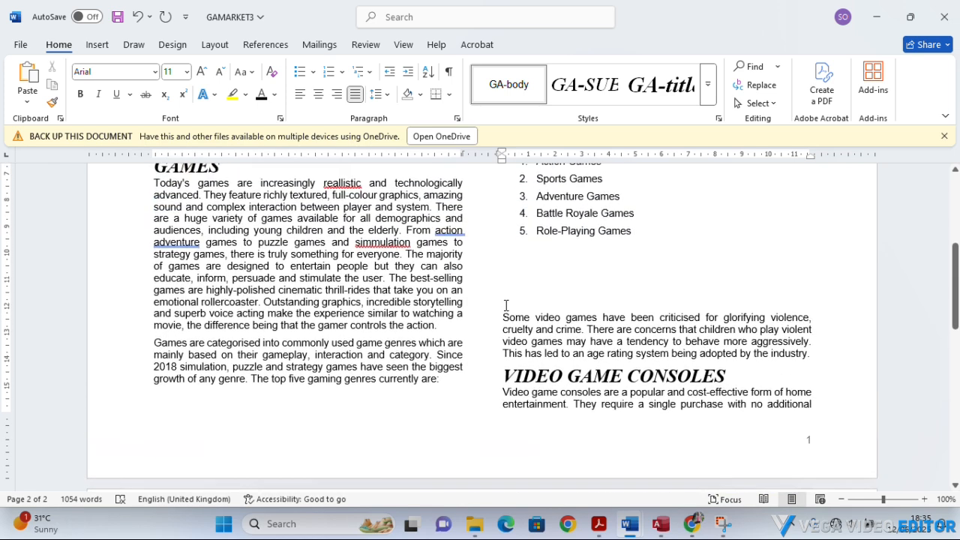
scroll(507, 312, "up", 2)
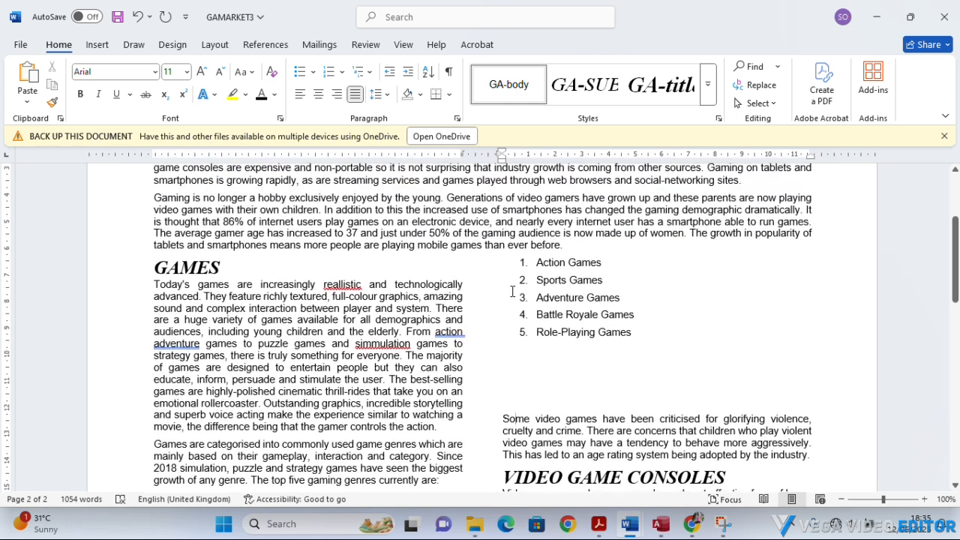
Insert blank lines after "The top five gaming genres currently are:" and before the VIDEO GAME CONSOLES heading to move that heading to page 2.
scroll(470, 392, "down", 2)
left_click(455, 421)
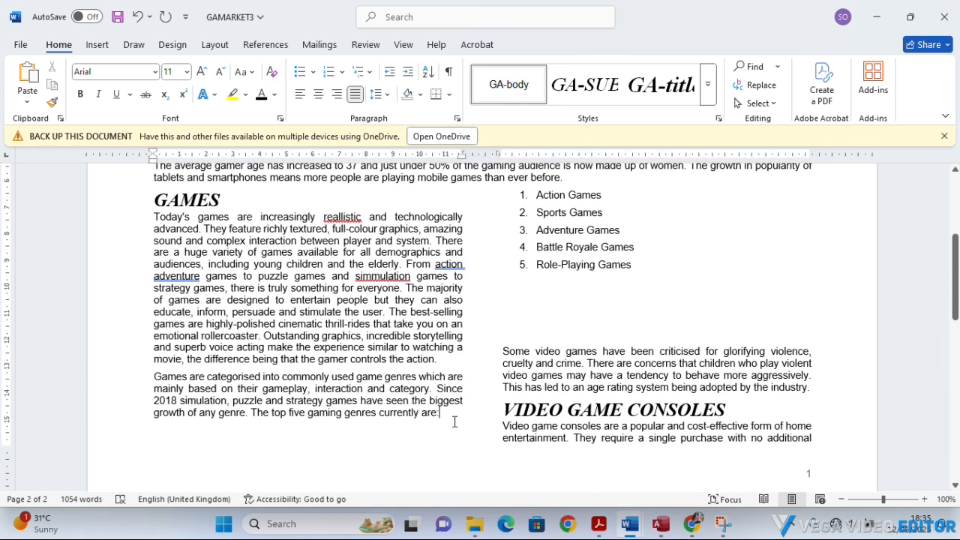
key("Return")
key("Return")
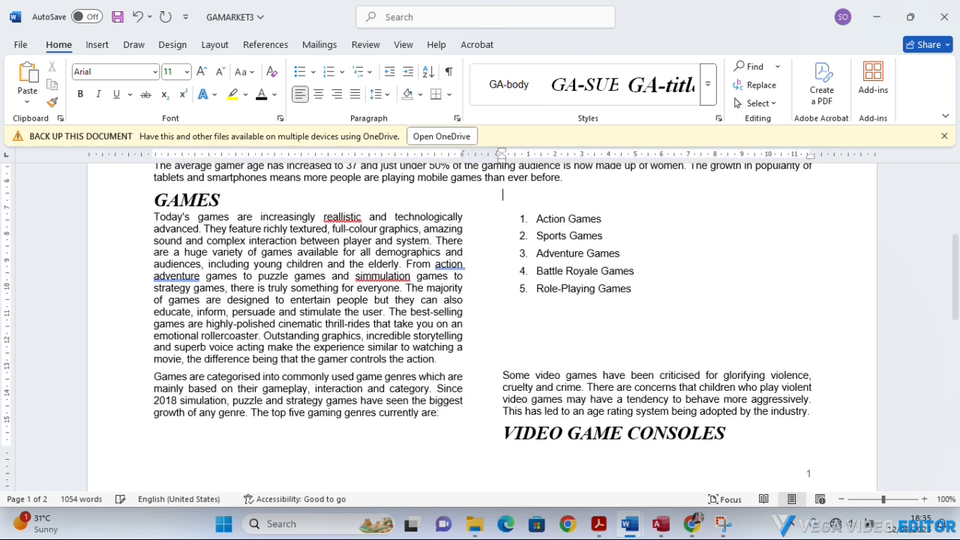
left_click(502, 441)
key("Return")
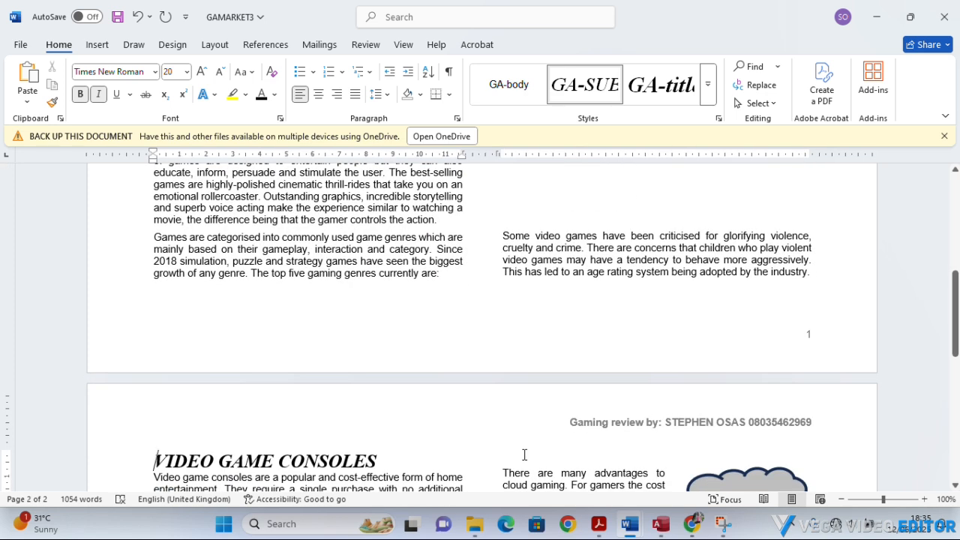
Examine the page break before VIDEO GAME CONSOLES, the numbered list and the spacing between sections on both pages.
scroll(524, 455, "up", 3)
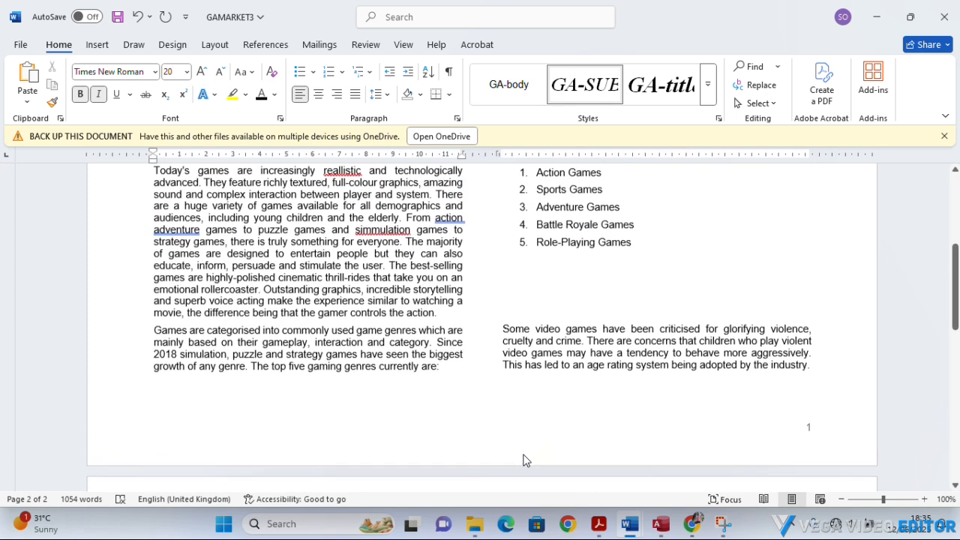
scroll(524, 460, "down", 3)
scroll(525, 456, "up", 3)
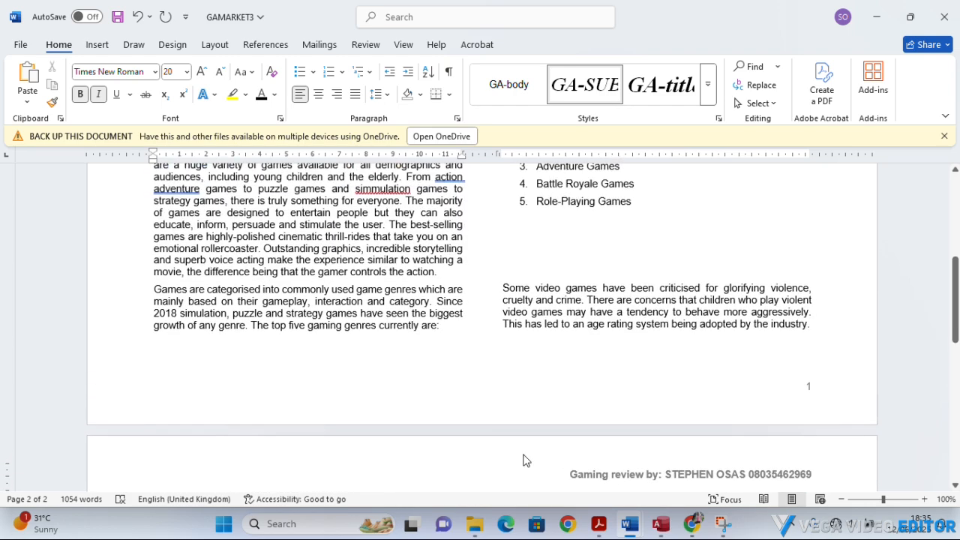
scroll(525, 456, "down", 3)
scroll(514, 470, "down", 3)
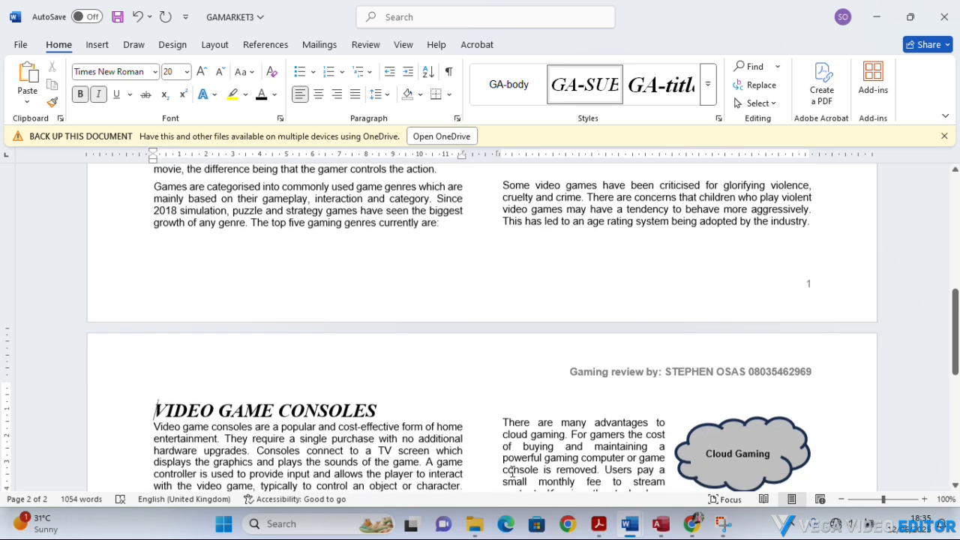
scroll(546, 312, "up", 10)
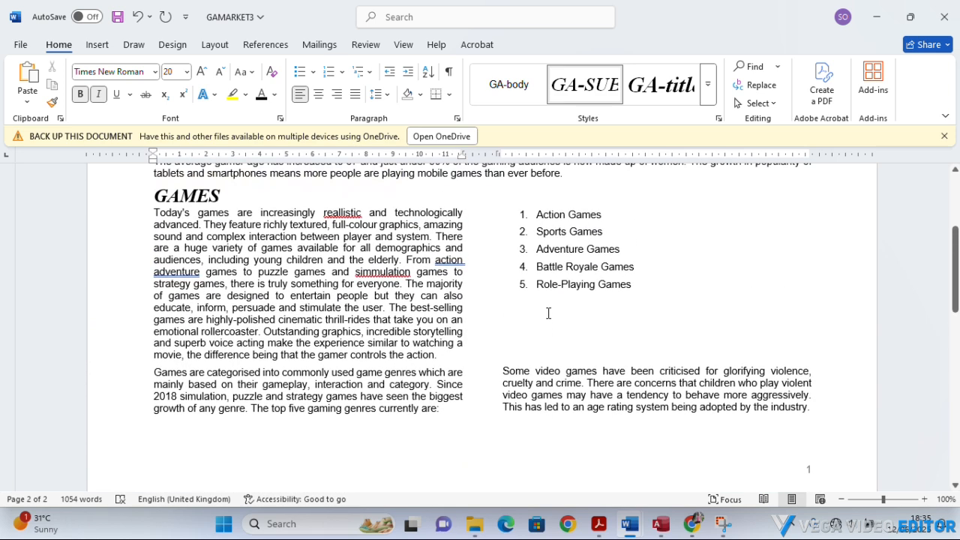
scroll(546, 313, "down", 3)
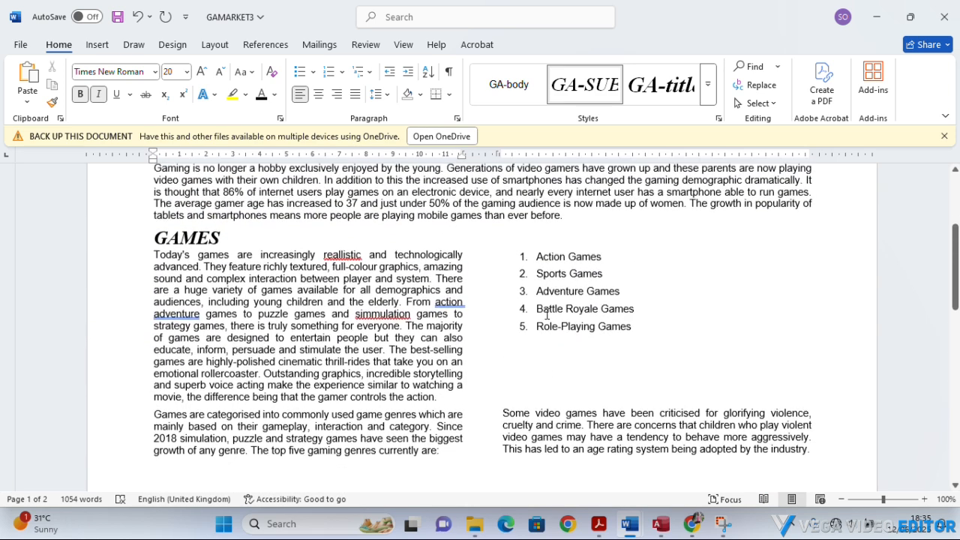
scroll(561, 335, "down", 11)
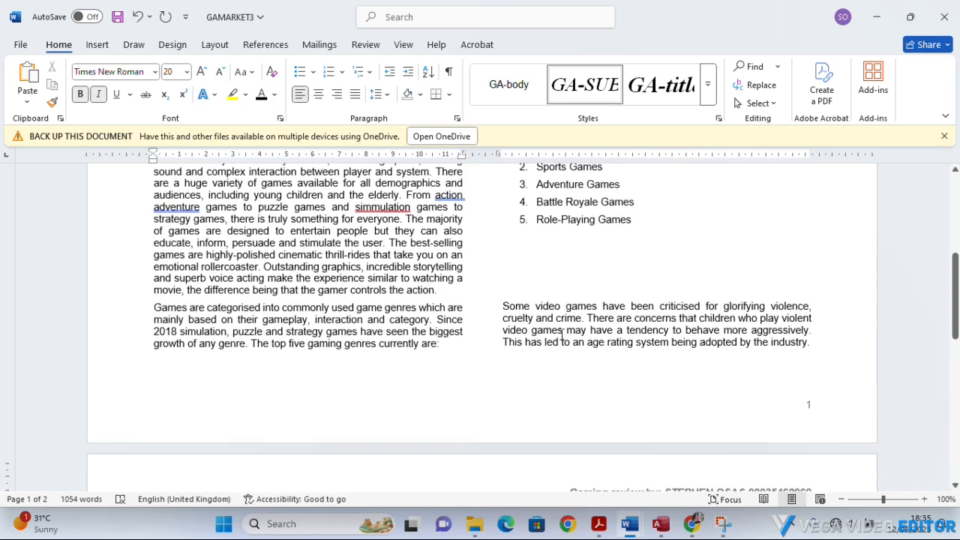
scroll(560, 334, "down", 9)
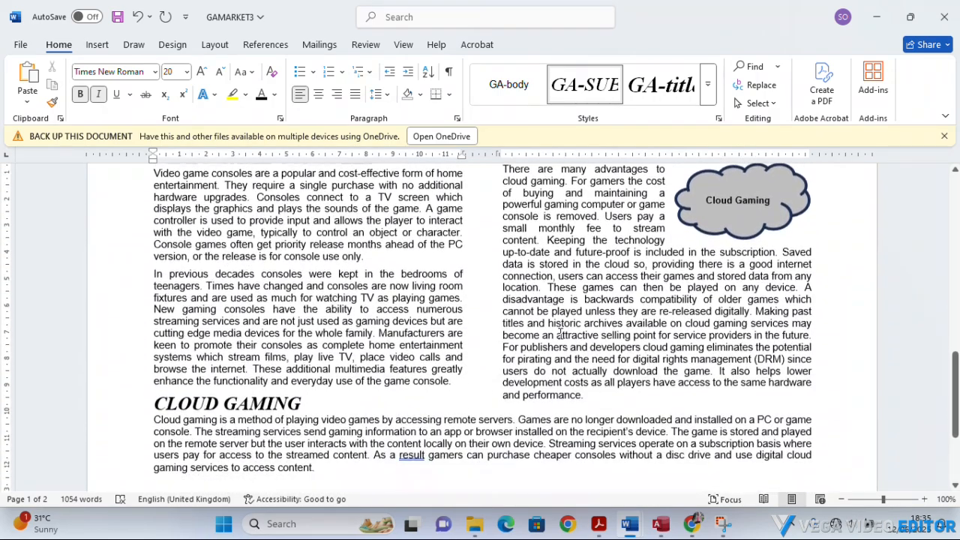
scroll(555, 336, "down", 3)
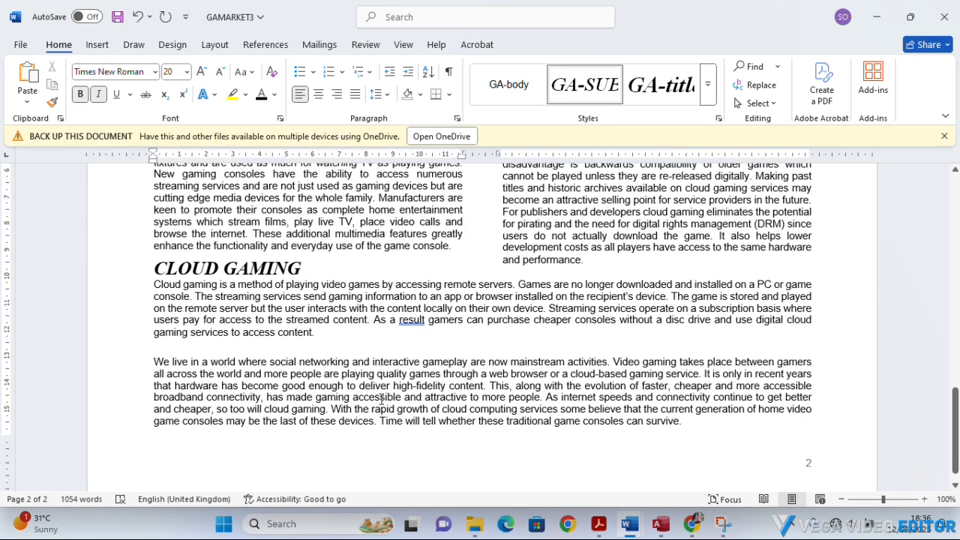
scroll(382, 401, "up", 13)
scroll(382, 402, "up", 6)
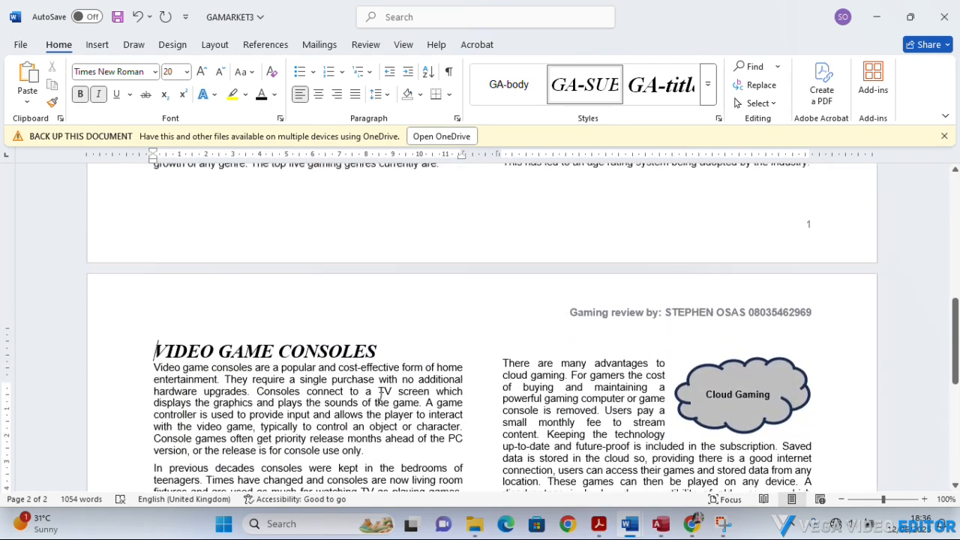
scroll(433, 328, "up", 4)
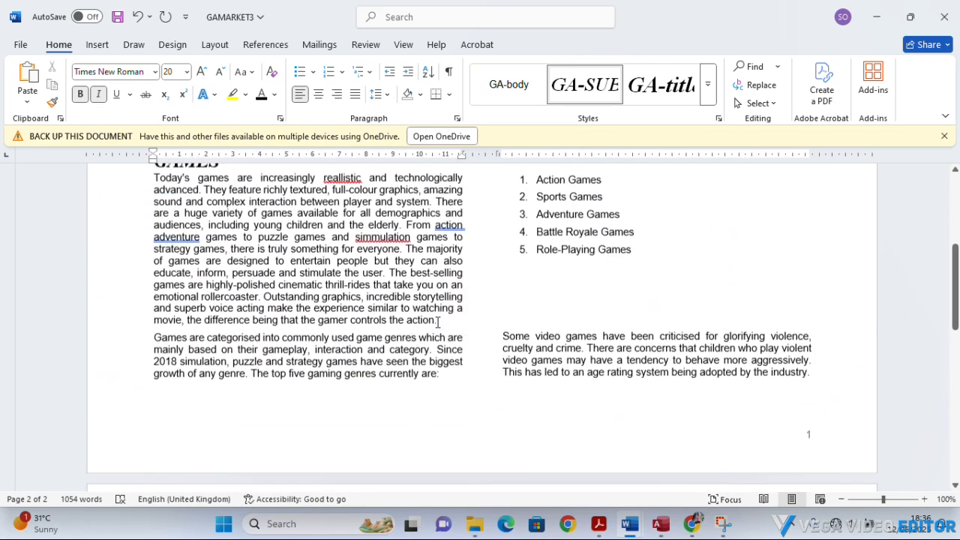
scroll(420, 345, "down", 6)
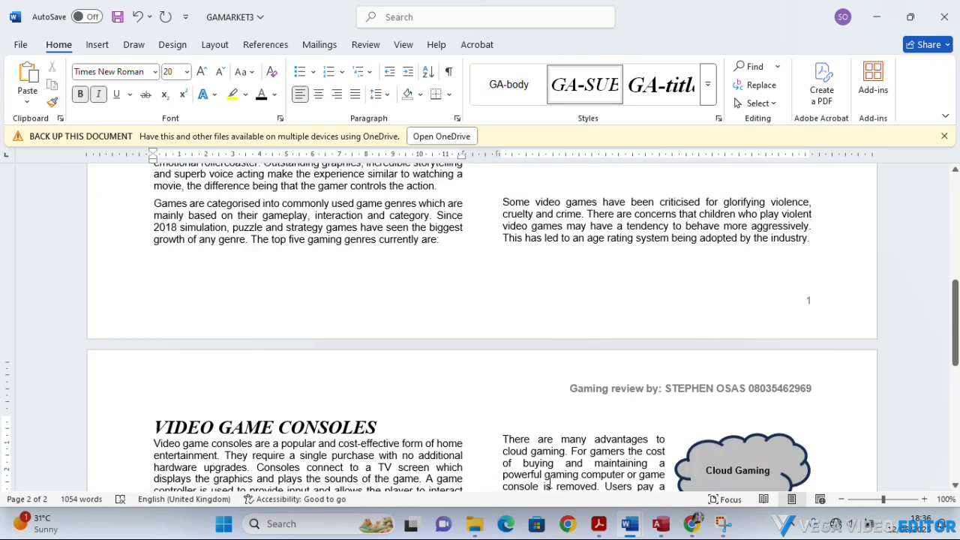
Reread task 10's layout checks in Acrobat, return to GAMARKET3 in Word and review it from page 2 back to the title.
mouse_move(602, 530)
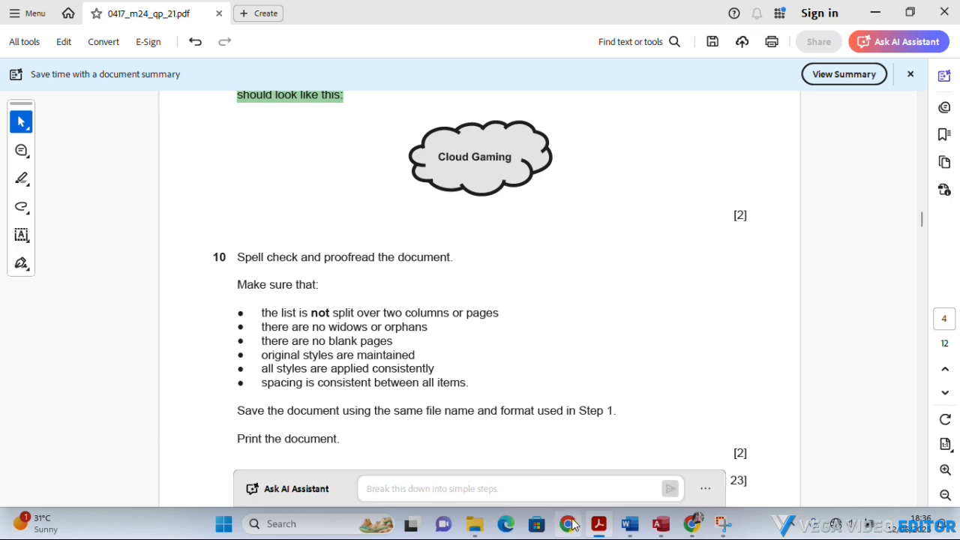
left_click(597, 525)
scroll(527, 397, "down", 5)
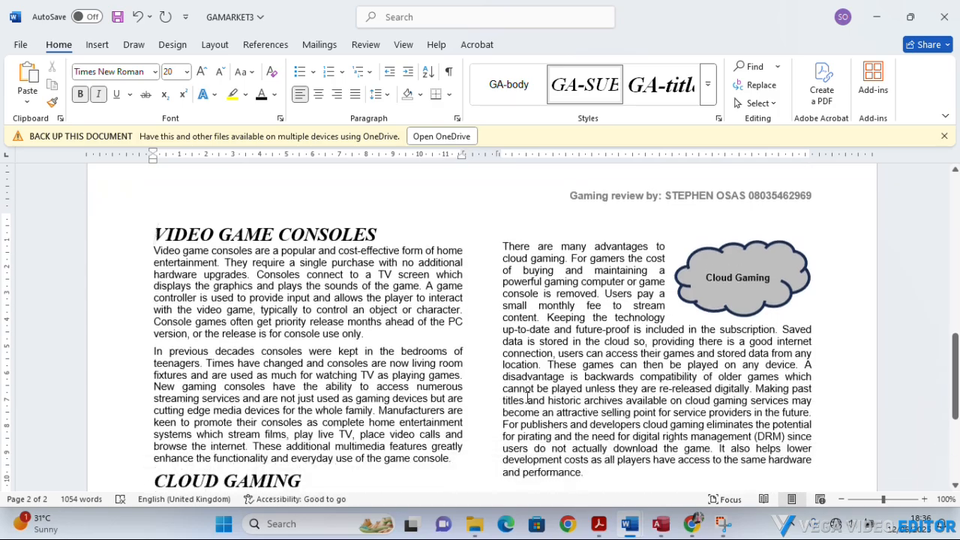
scroll(527, 398, "down", 6)
scroll(521, 393, "up", 12)
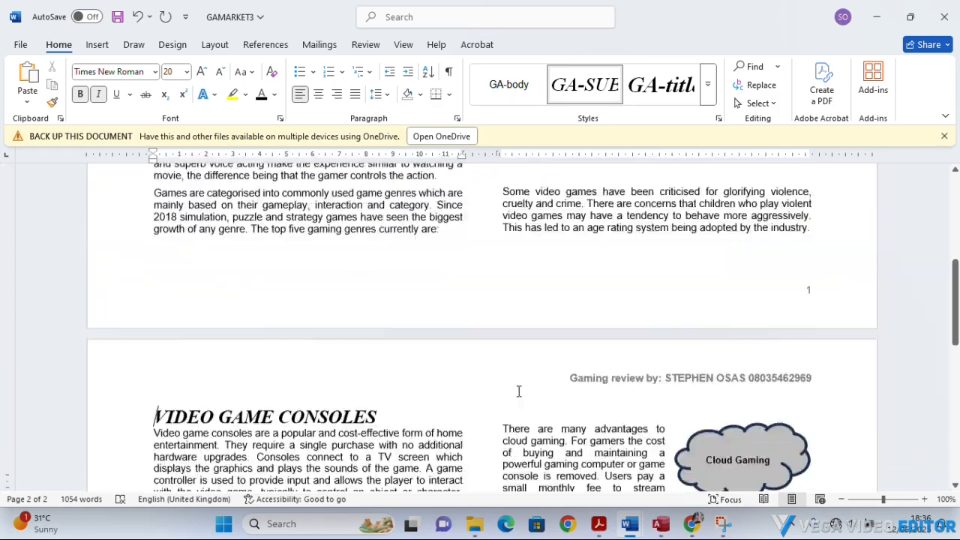
scroll(518, 391, "up", 13)
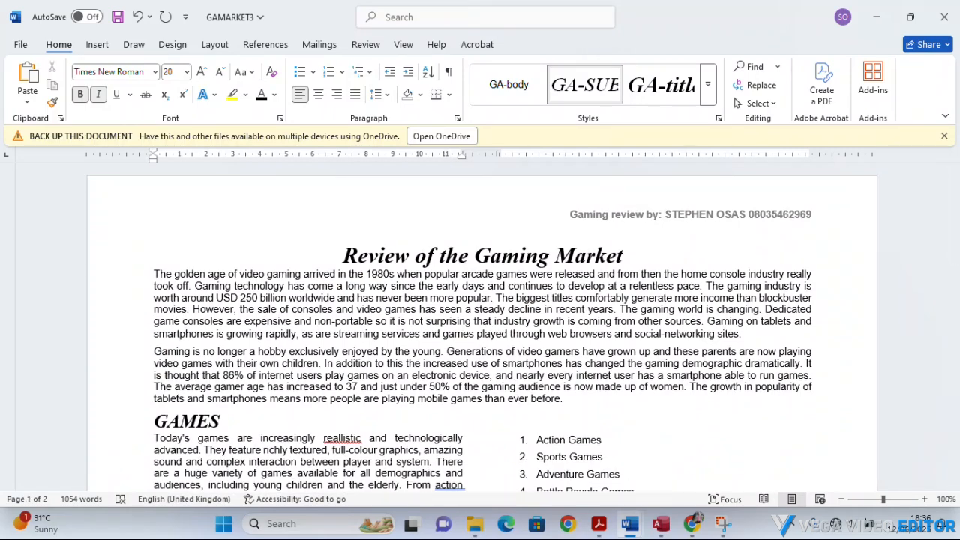
Switch to Acrobat, highlight task 10's text from "Spell check and proofread the document" through the spacing bullet and read the save and print instructions.
left_click(598, 525)
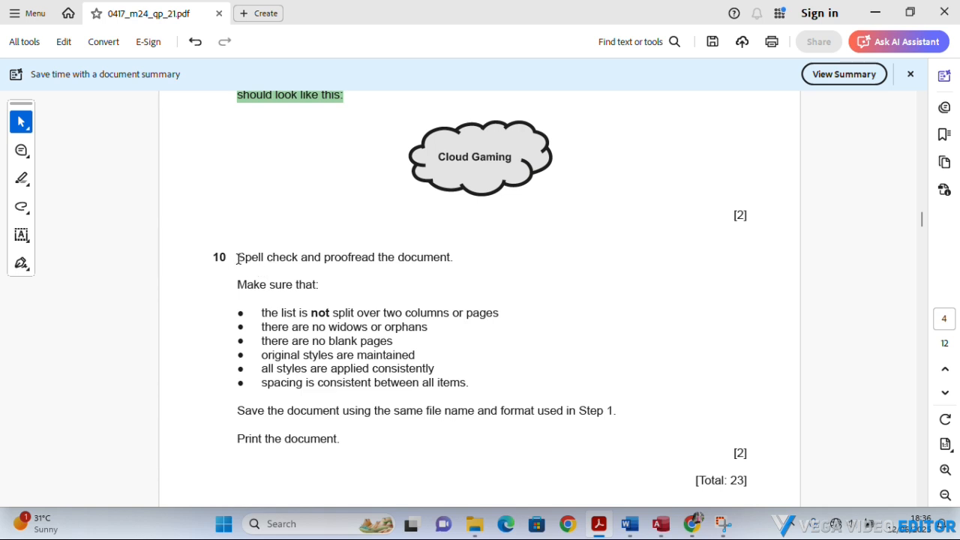
left_click_drag(237, 258, 487, 380)
right_click(332, 348)
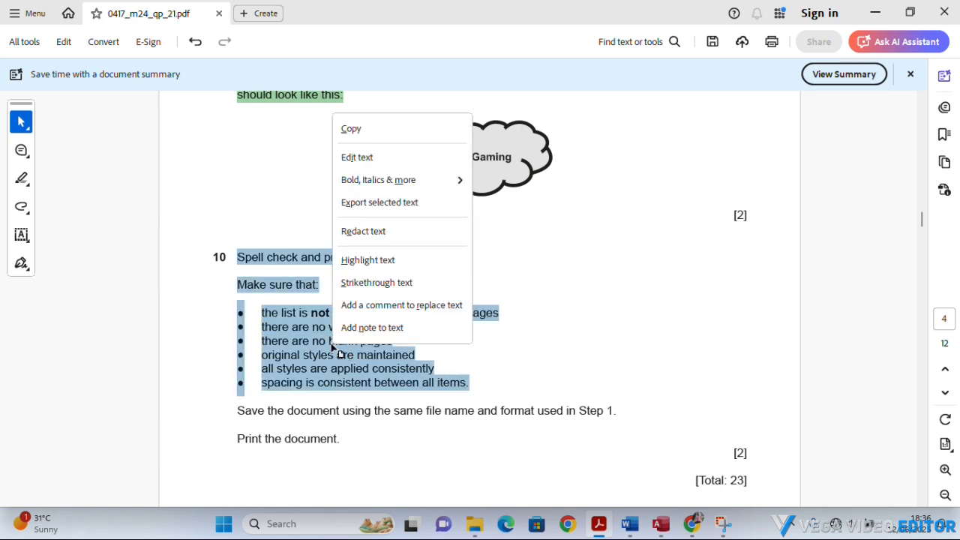
left_click(362, 262)
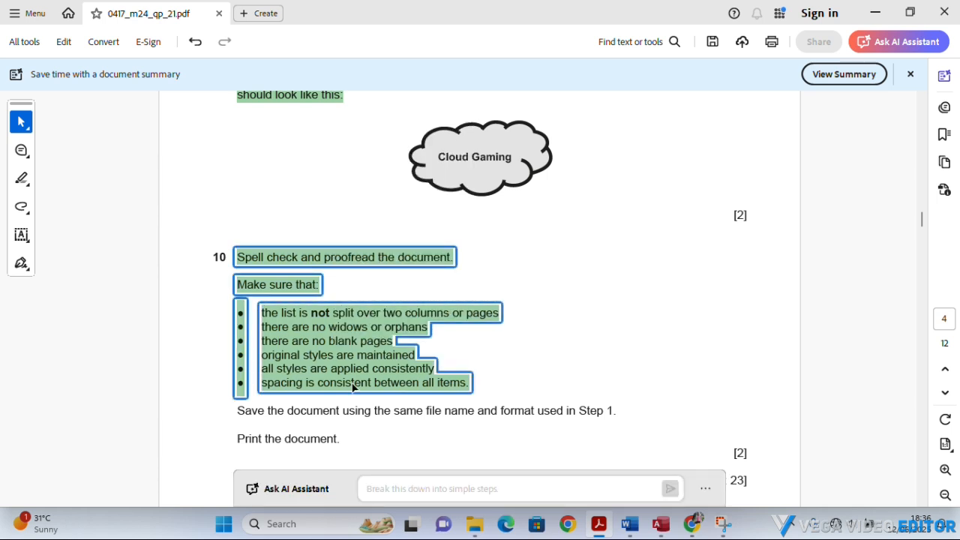
scroll(352, 383, "down", 2)
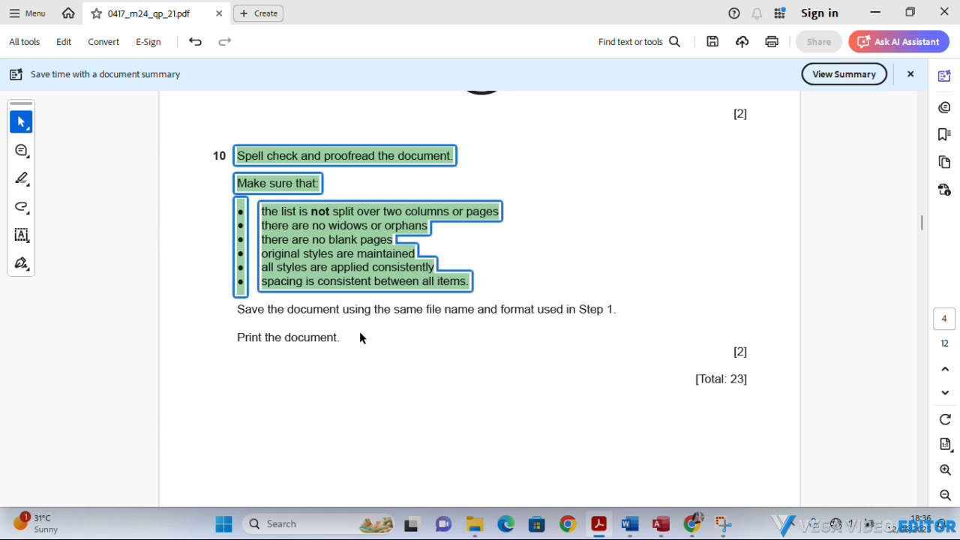
left_click(354, 309)
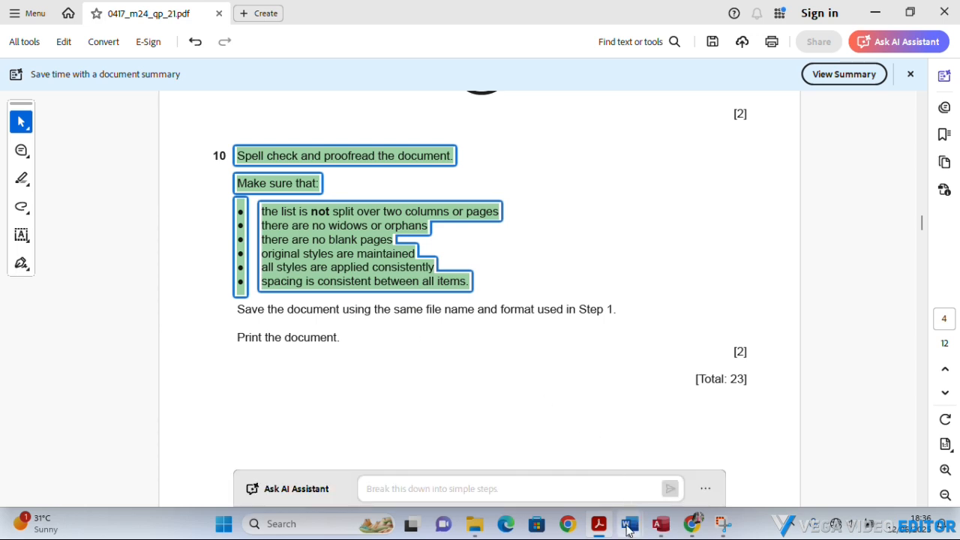
Switch to GAMARKET3 in Word and review both pages from the title to the closing paragraph and back.
mouse_move(630, 525)
left_click(726, 477)
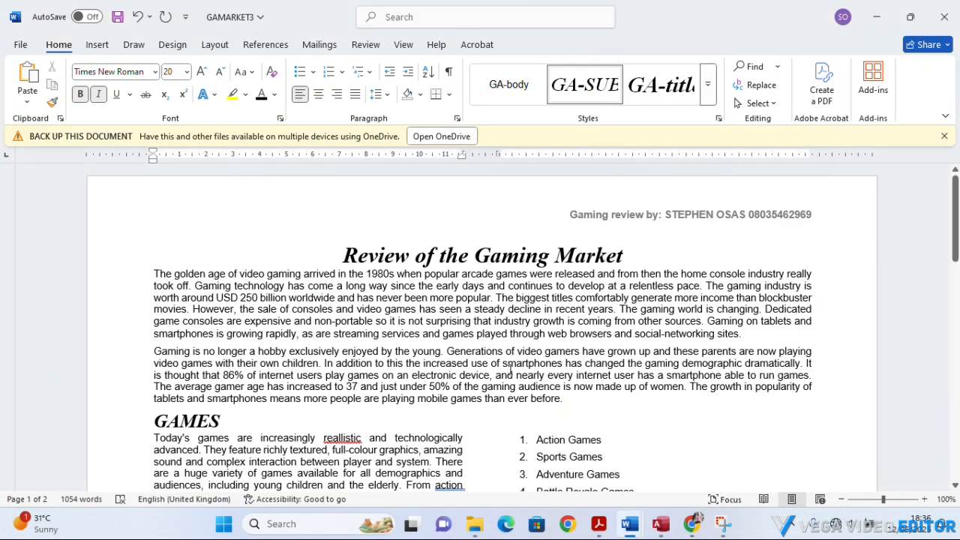
scroll(505, 378, "down", 12)
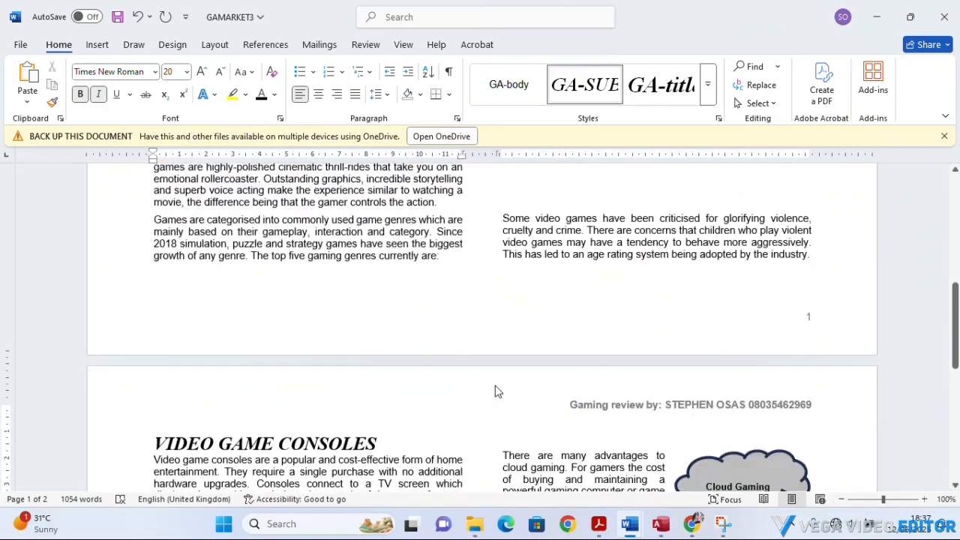
scroll(495, 389, "down", 5)
scroll(492, 394, "up", 5)
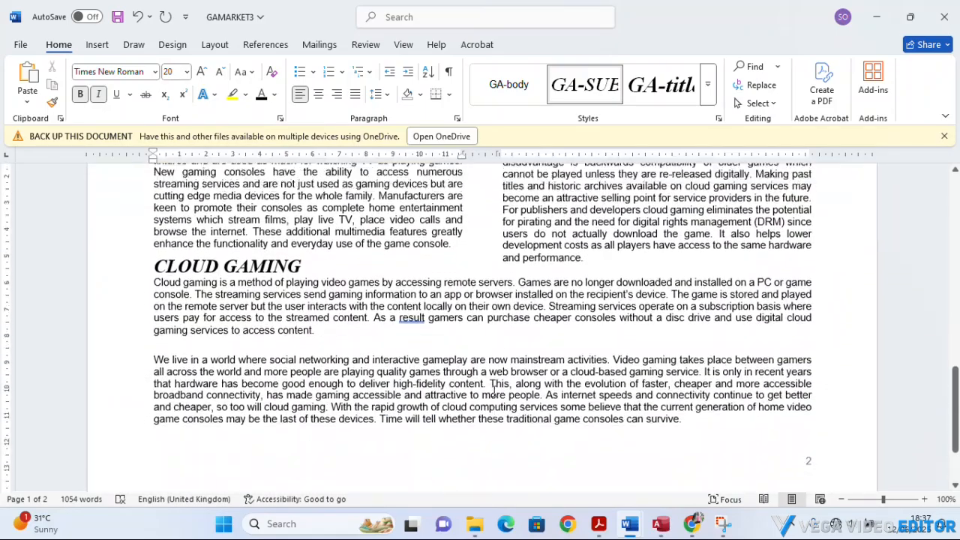
scroll(488, 398, "up", 12)
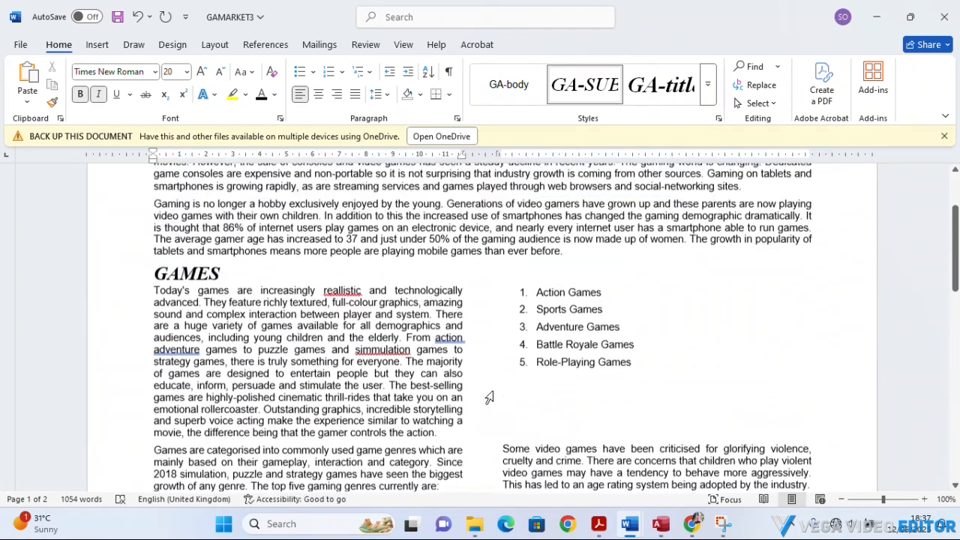
scroll(494, 392, "up", 1)
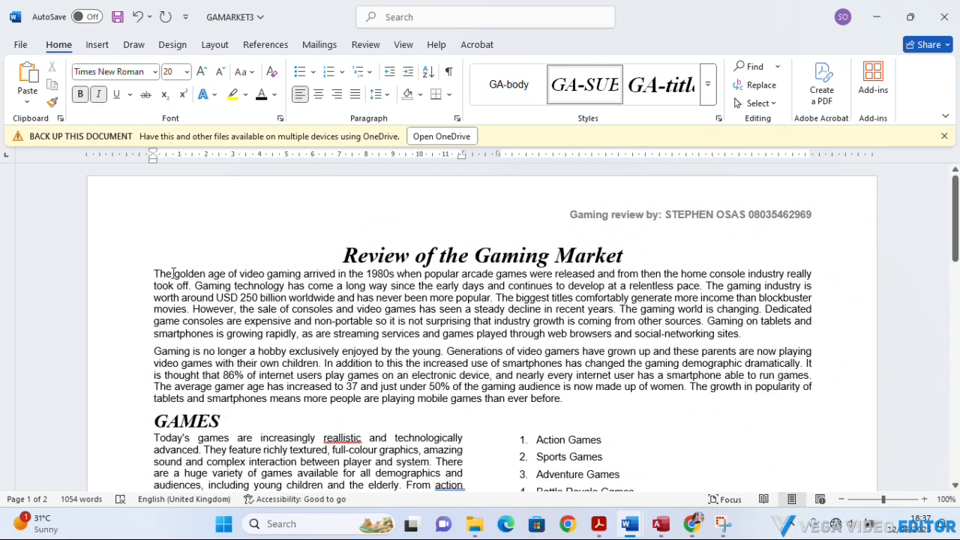
Open the print preview of GAMARKET3 and examine the layout of both pages, including the numbered list and the Cloud Gaming shape.
left_click(22, 52)
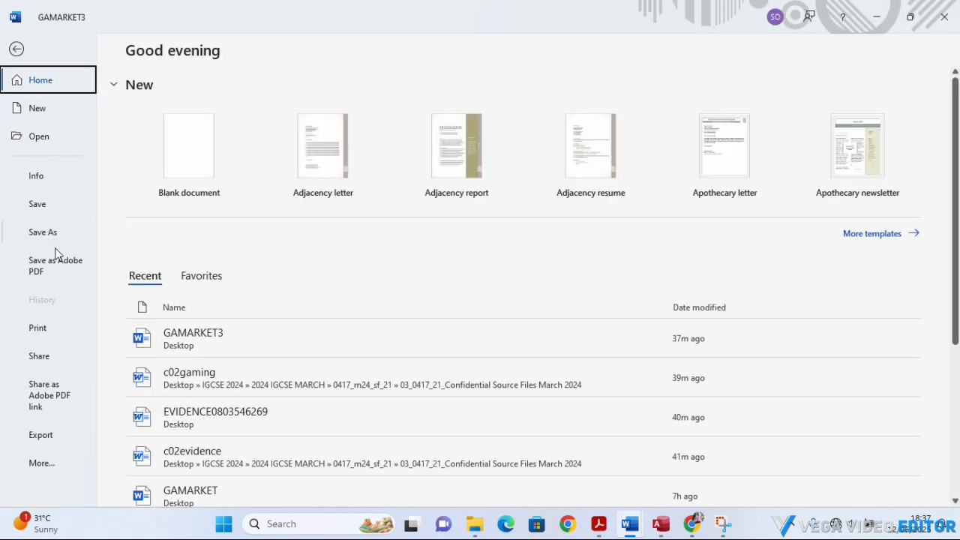
left_click(37, 328)
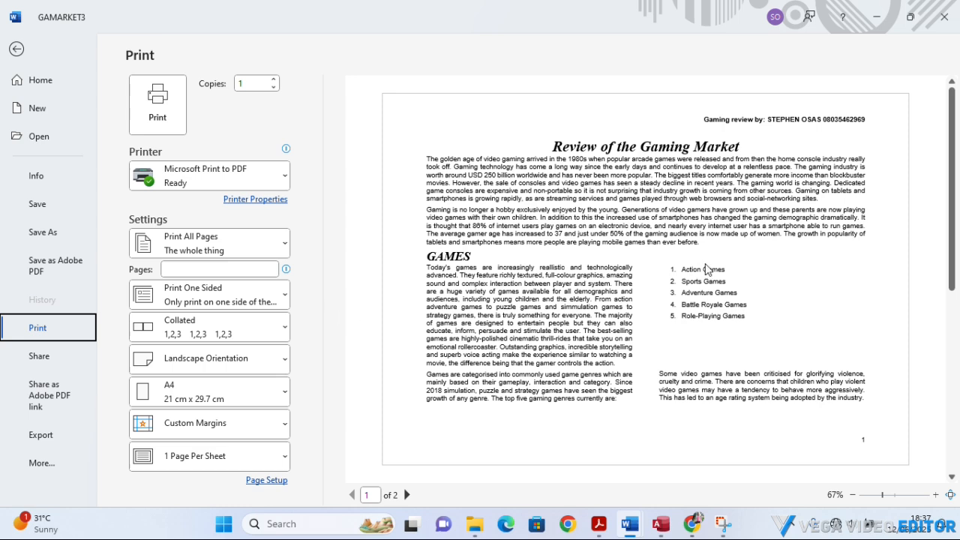
scroll(703, 257, "down", 3)
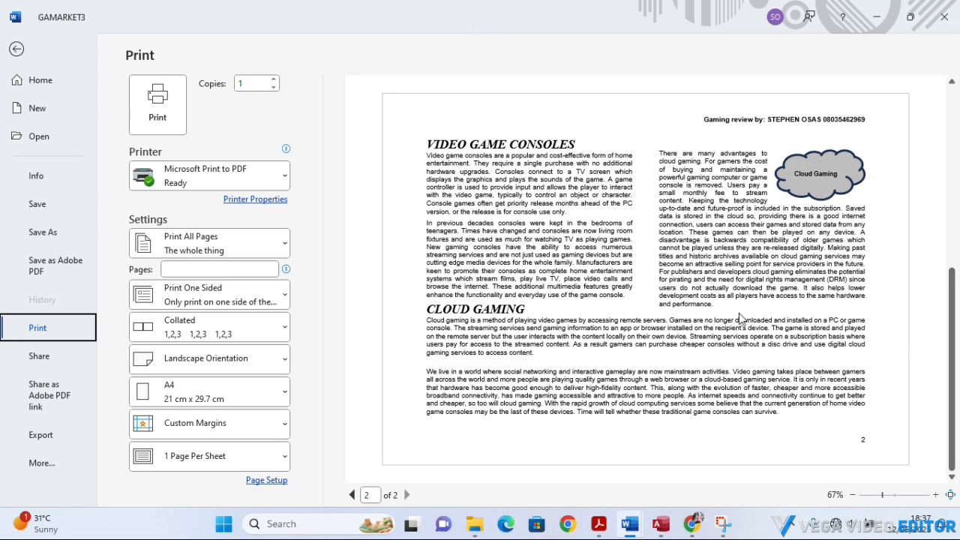
left_click_drag(951, 394, 925, 255)
scroll(780, 321, "down", 3)
scroll(780, 320, "up", 3)
scroll(780, 321, "down", 3)
scroll(780, 320, "up", 3)
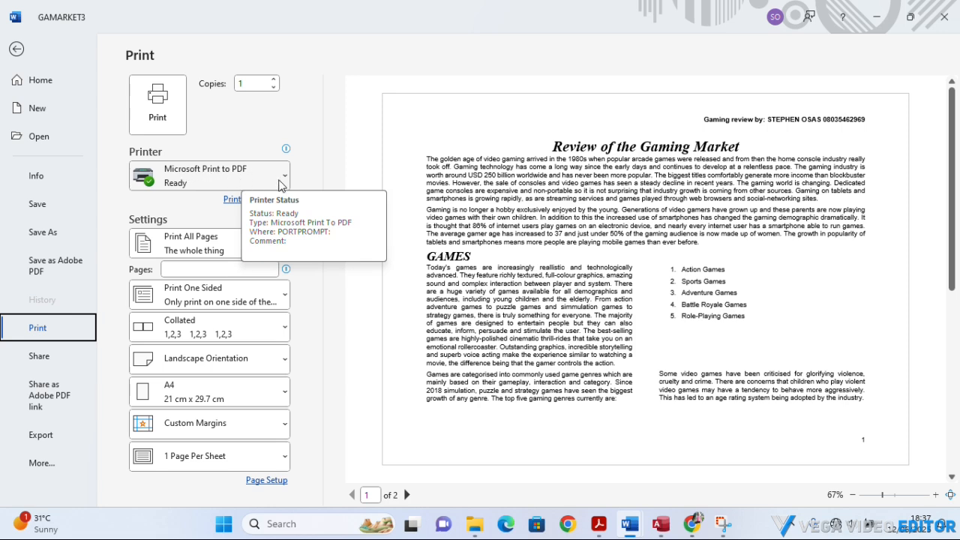
Print the whole document with Microsoft Print to PDF, saving the output as "STEP 10" on the Desktop.
left_click(166, 113)
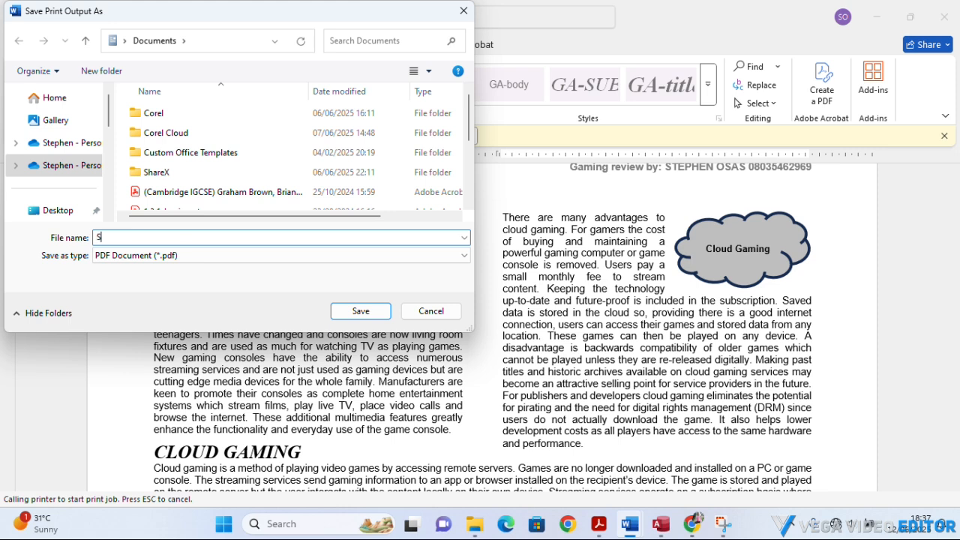
type("TEP 10")
left_click(54, 210)
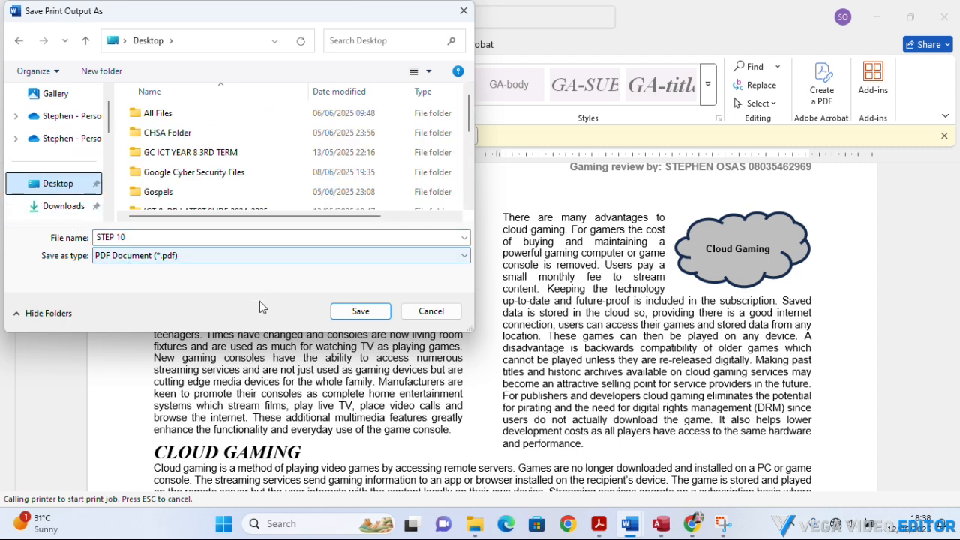
left_click(335, 315)
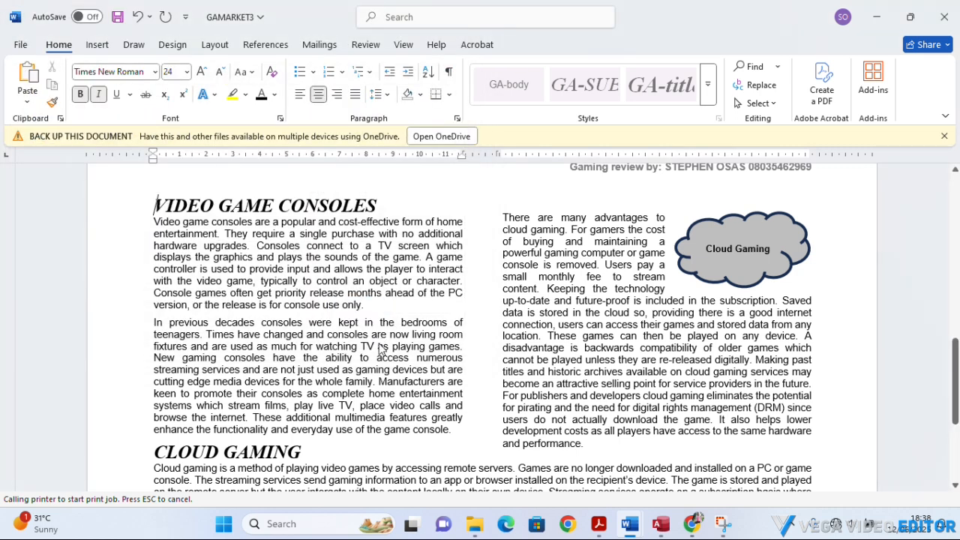